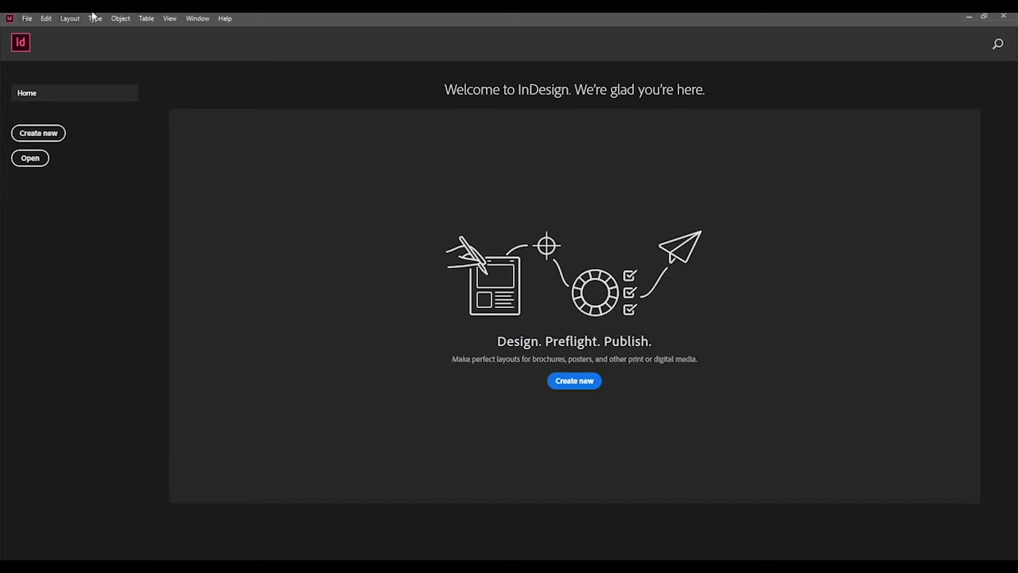
# Step: Start a new Letter print document with units set to inches, 8.5 × 11 in
pyautogui.click(50, 136)
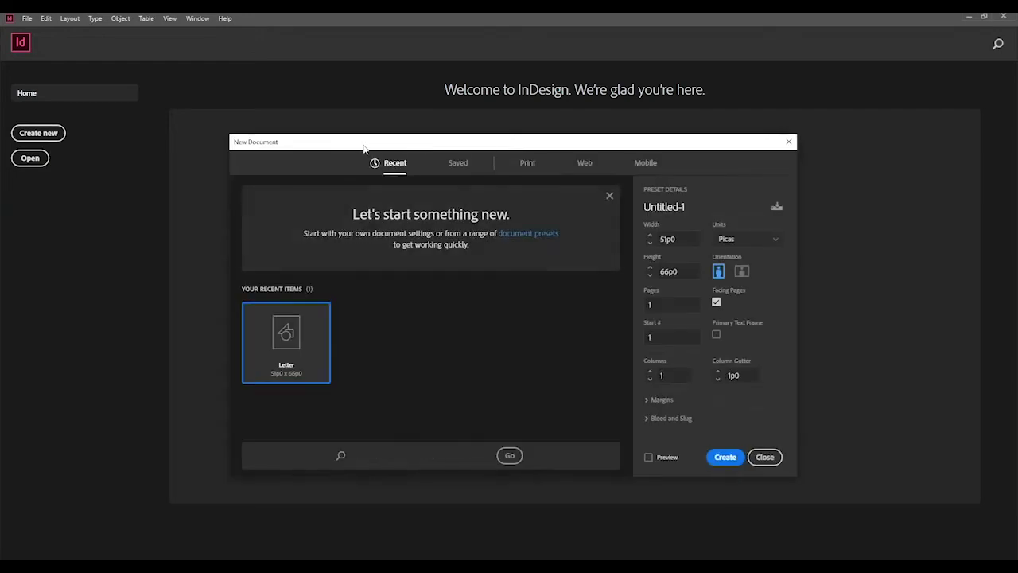
pyautogui.moveTo(363, 148); pyautogui.dragTo(296, 87)
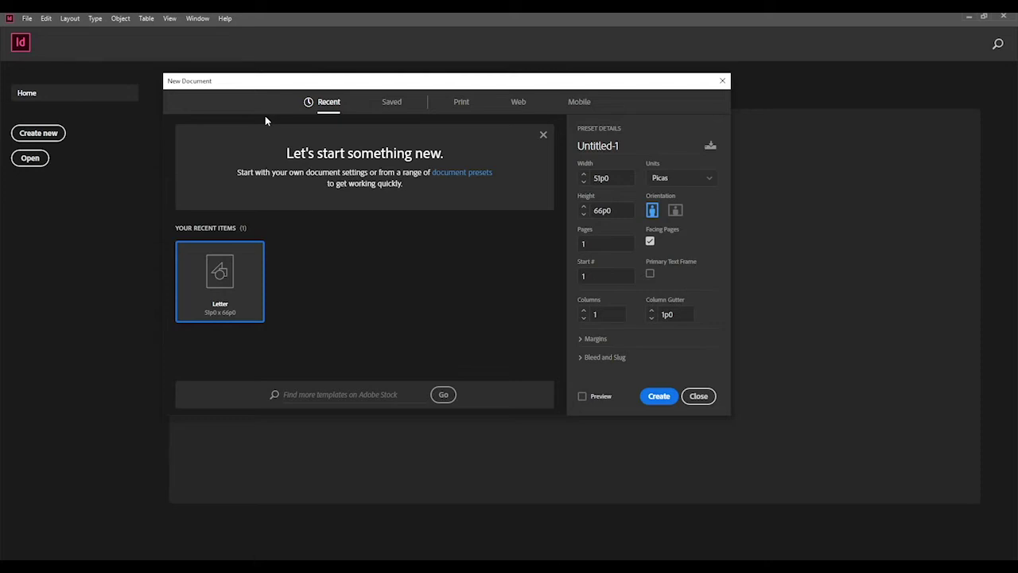
pyautogui.click(462, 104)
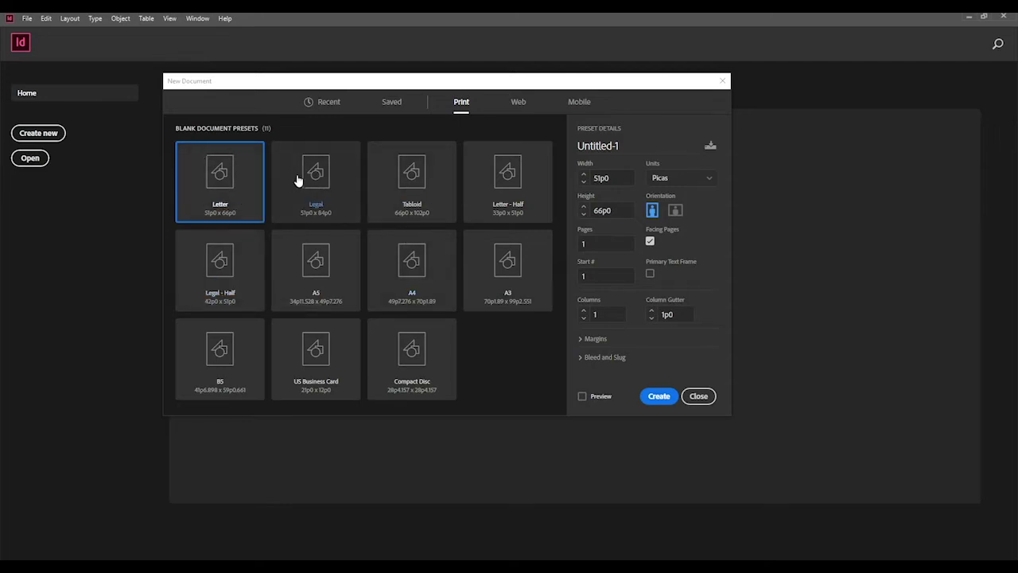
pyautogui.click(707, 177)
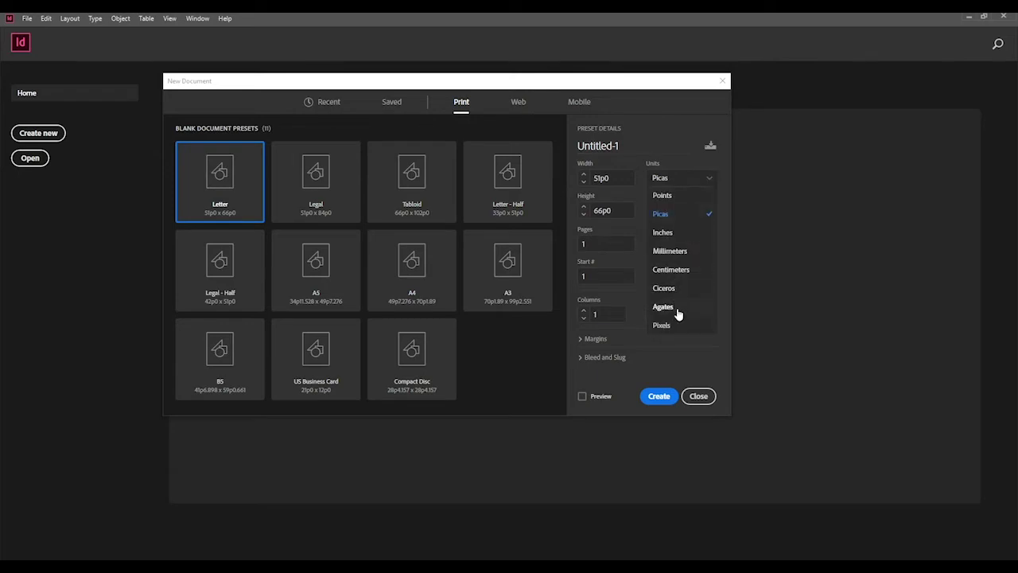
pyautogui.click(669, 233)
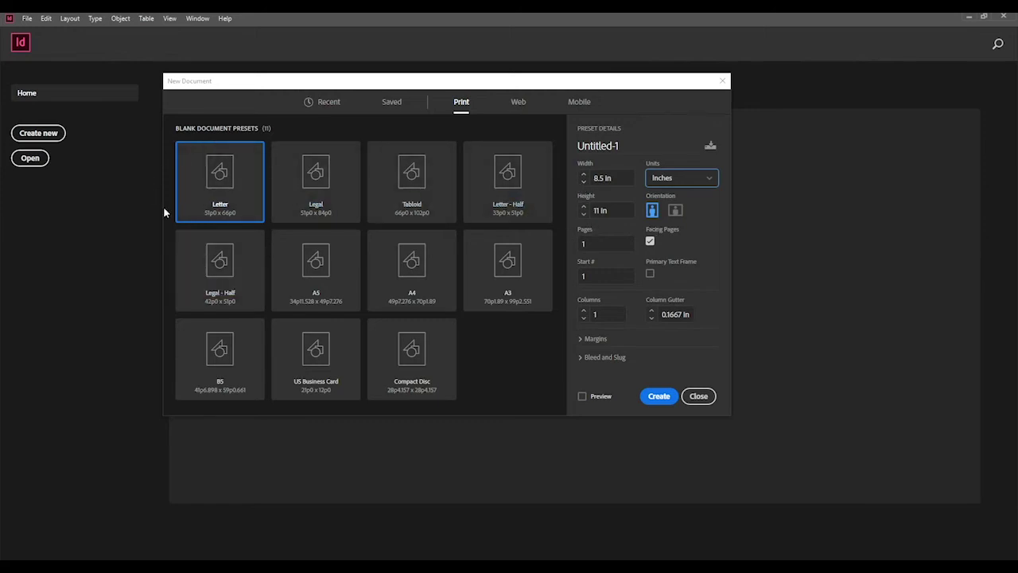
# Step: Set Pages to 8 and Columns to 3, then expand the 0.5 in Margins settings
pyautogui.click(604, 244)
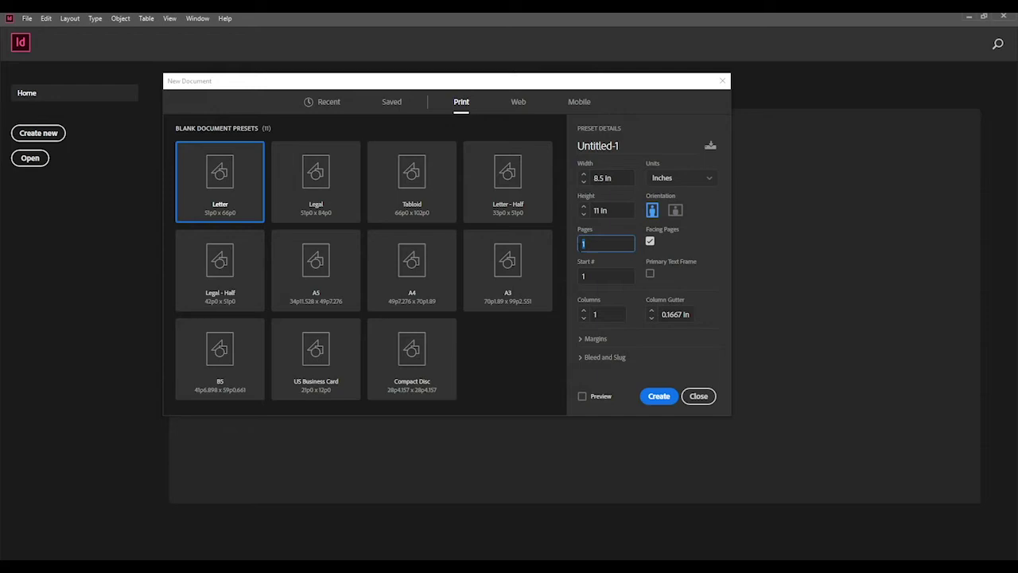
pyautogui.write('1')
pyautogui.press('BackSpace')
pyautogui.write('8')
pyautogui.click(584, 311)
pyautogui.moveTo(503, 80); pyautogui.dragTo(466, 46)
pyautogui.click(542, 306)
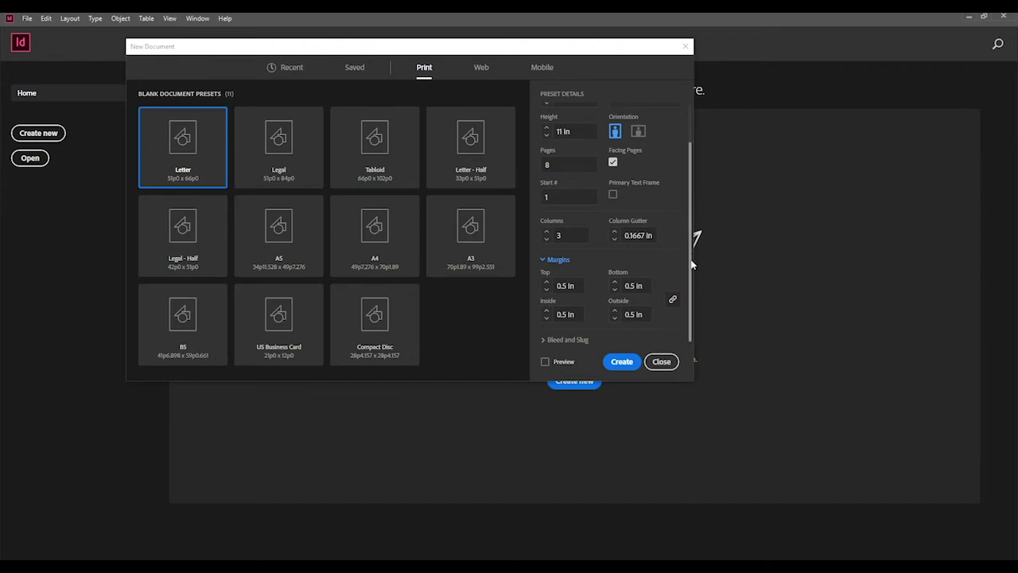
# Step: Enter a 0.125 in top bleed and link all four bleed values to match it
pyautogui.click(543, 341)
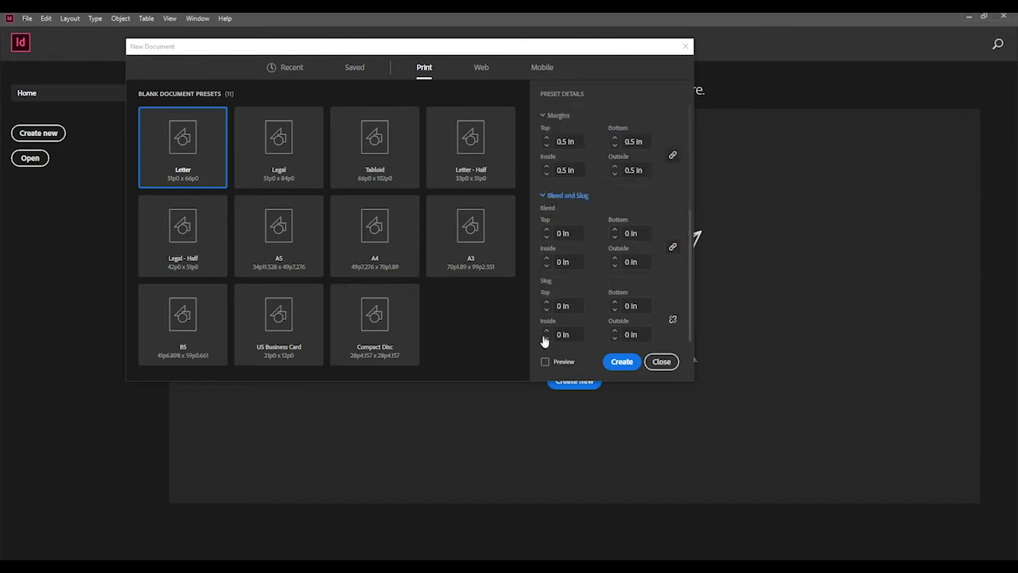
pyautogui.click(561, 233)
pyautogui.press('BackSpace')
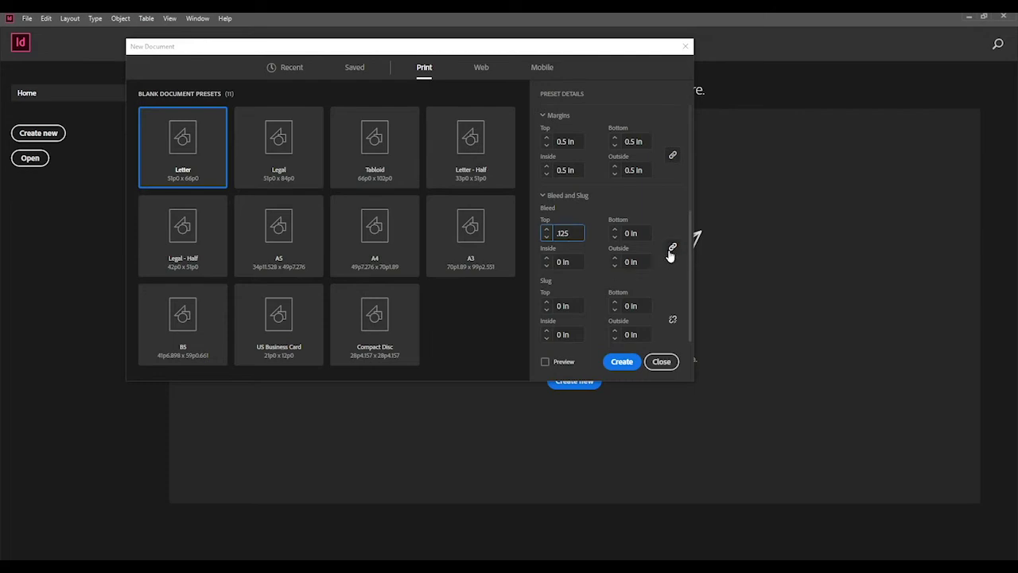
pyautogui.click(673, 249)
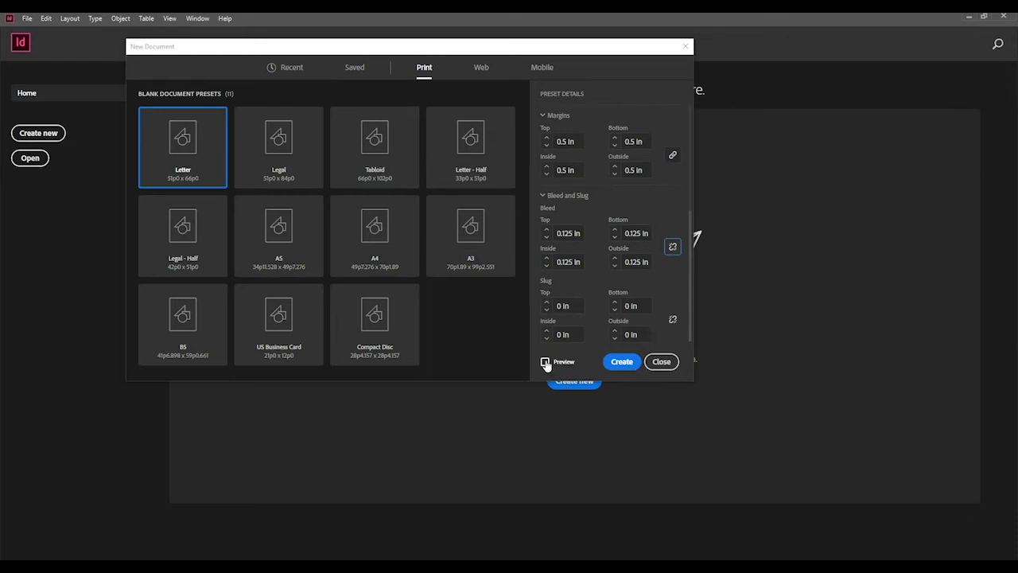
# Step: Create the document, close the Welcome dialog, and switch to the Essentials Classic workspace
pyautogui.click(625, 362)
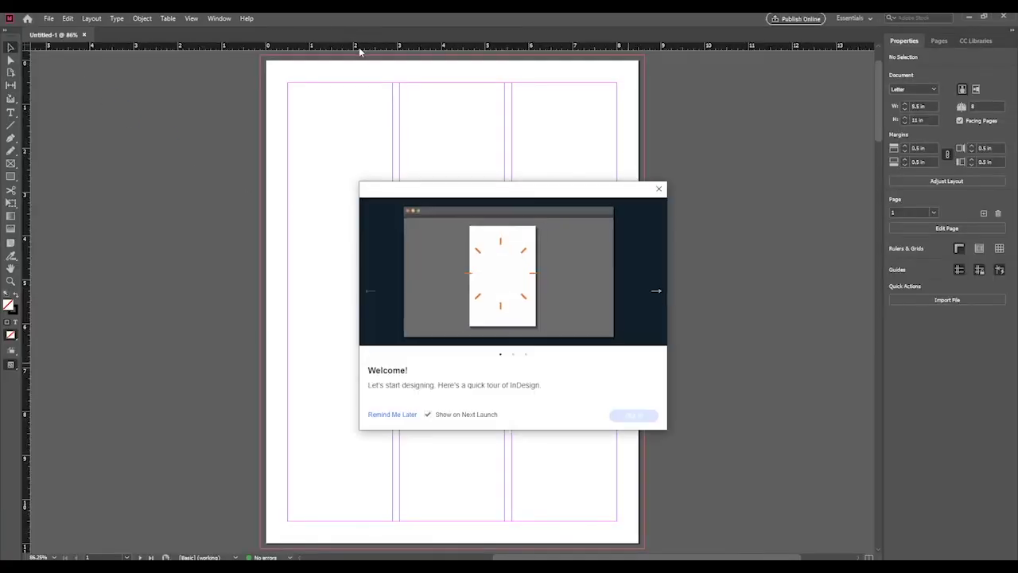
pyautogui.click(659, 191)
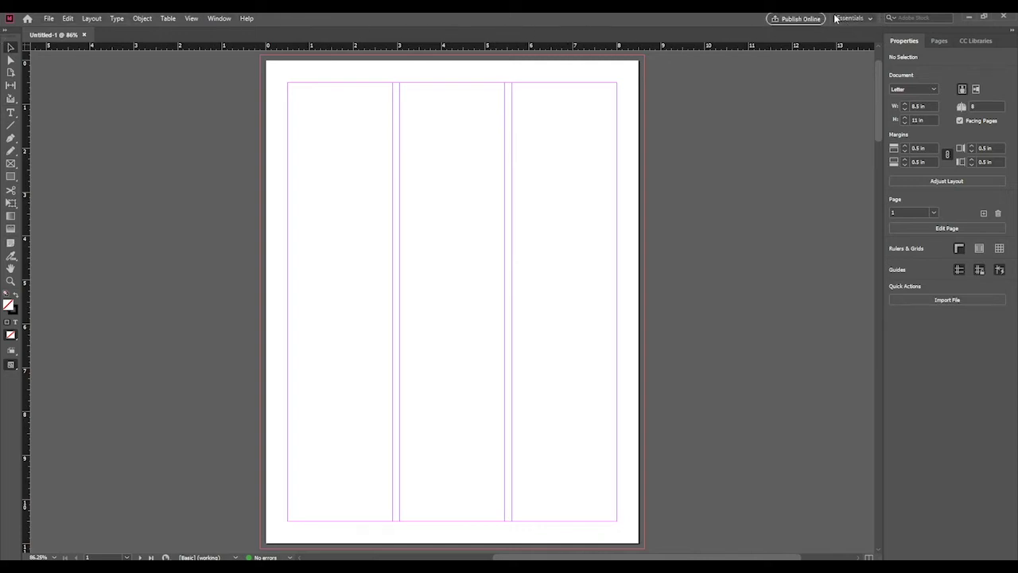
pyautogui.click(219, 19)
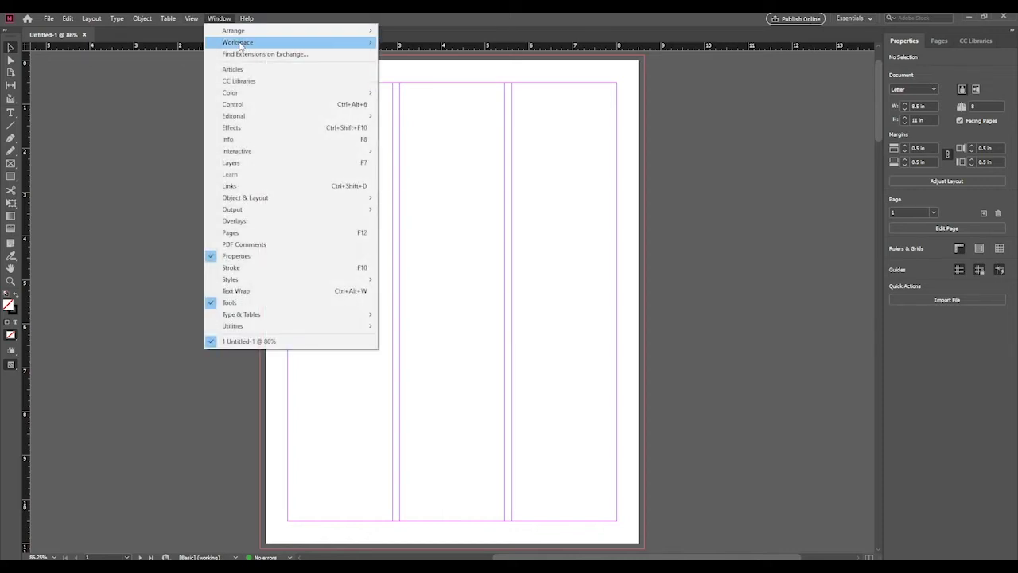
pyautogui.click(223, 18)
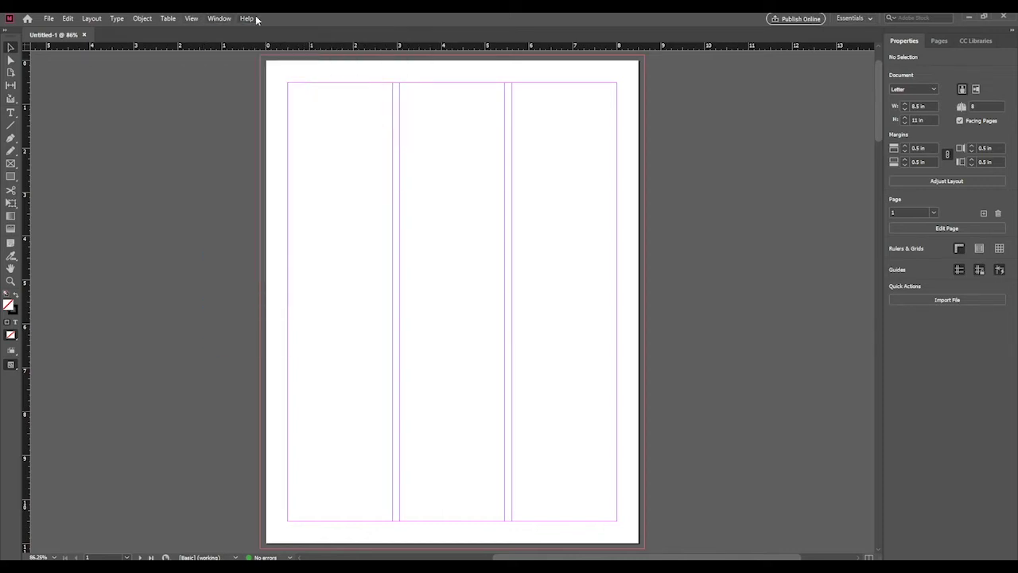
pyautogui.click(220, 18)
pyautogui.moveTo(239, 42)
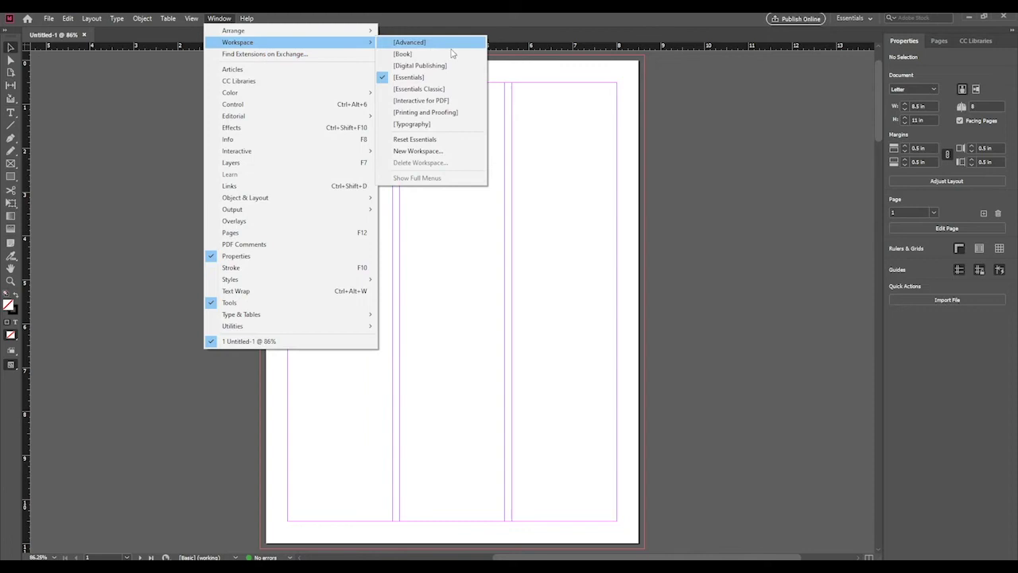
pyautogui.click(474, 92)
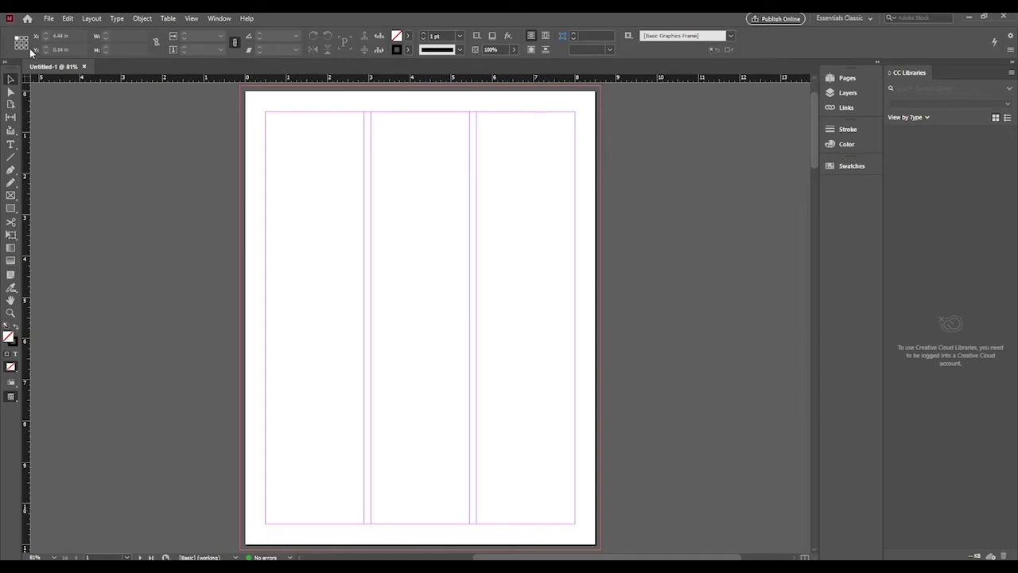
pyautogui.click(10, 92)
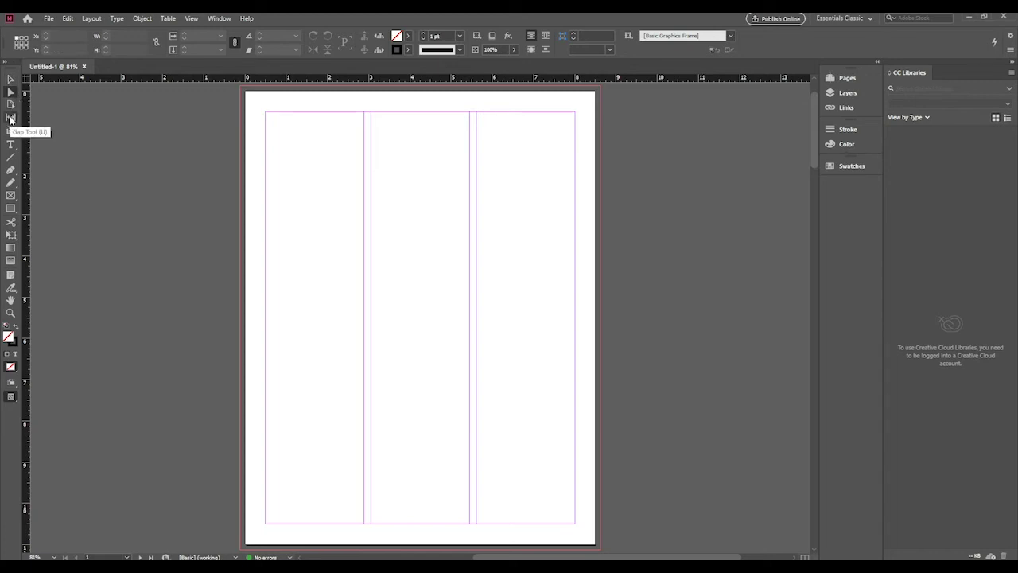
pyautogui.click(11, 130)
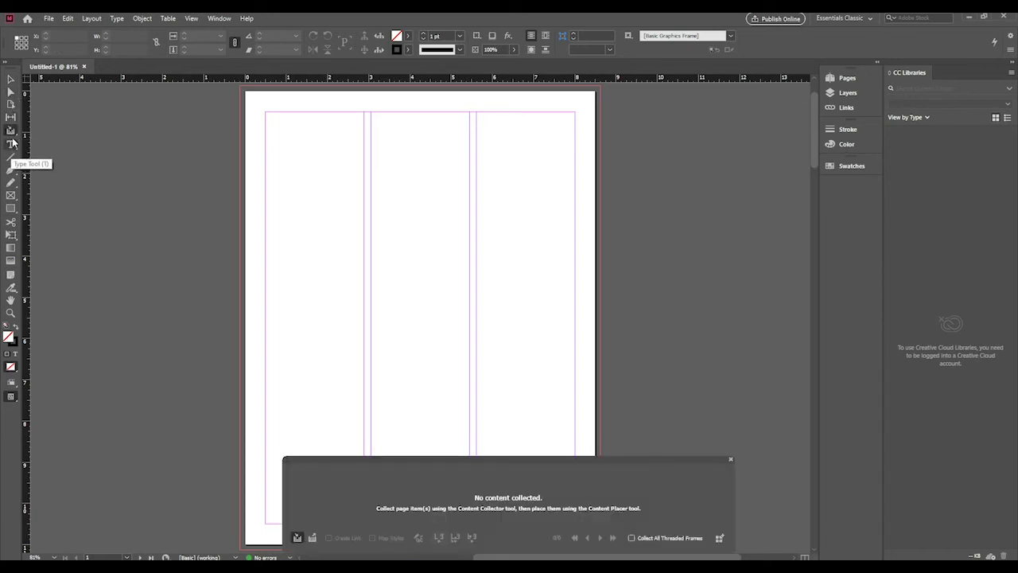
pyautogui.click(732, 461)
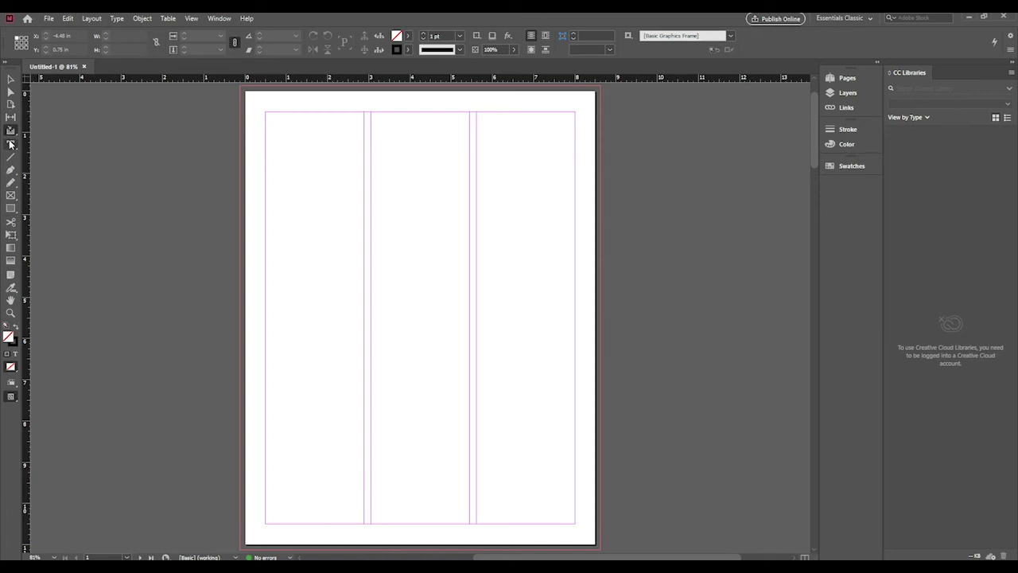
pyautogui.press('t')
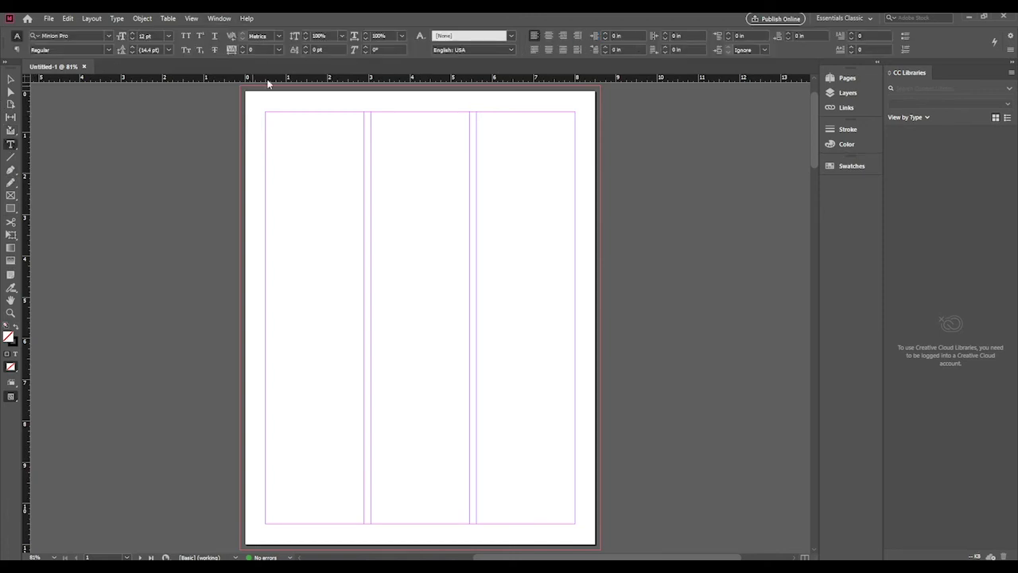
pyautogui.click(8, 78)
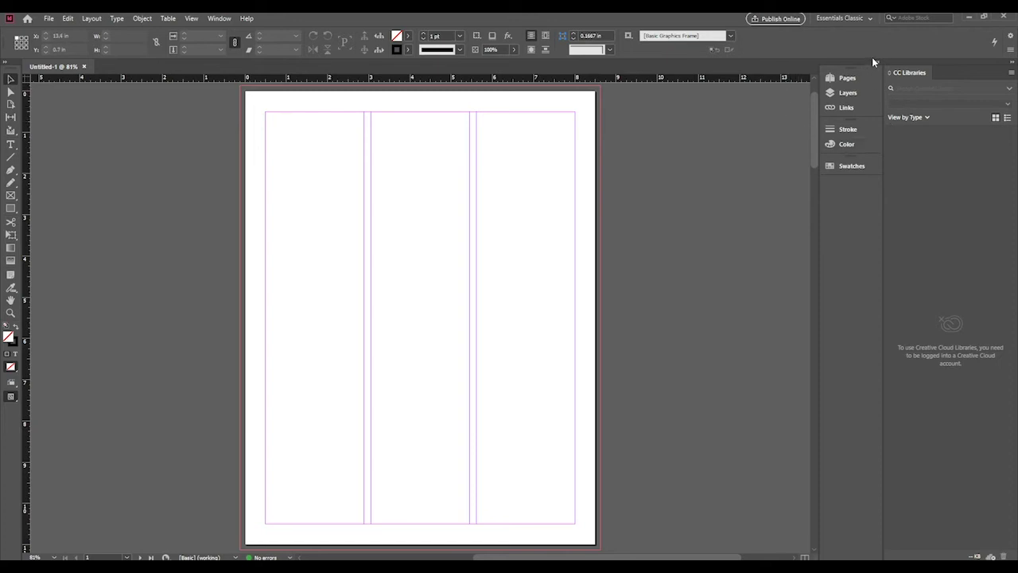
# Step: Collapse the side panels to icons and browse the page thumbnails and document
pyautogui.click(1012, 62)
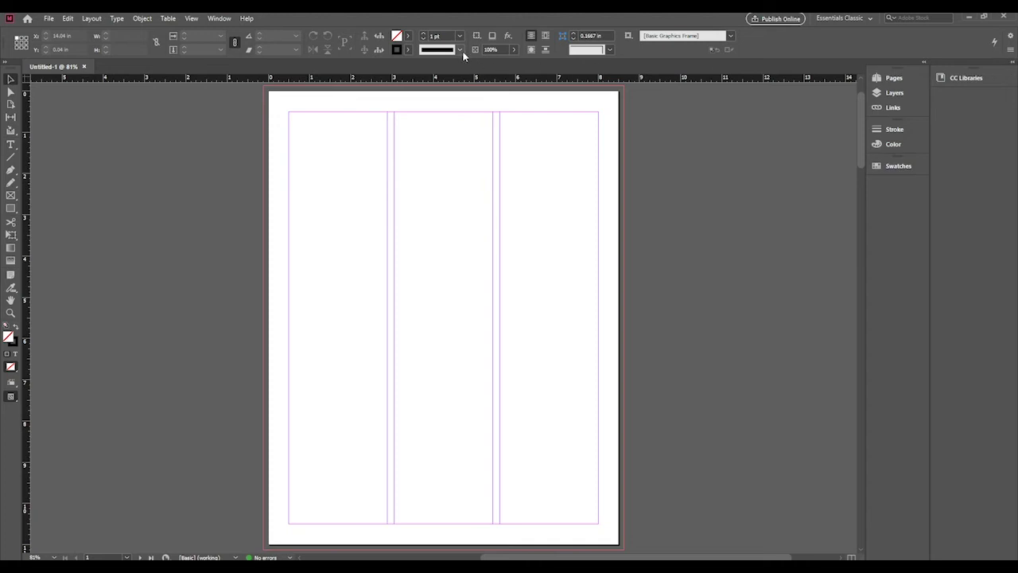
pyautogui.click(903, 80)
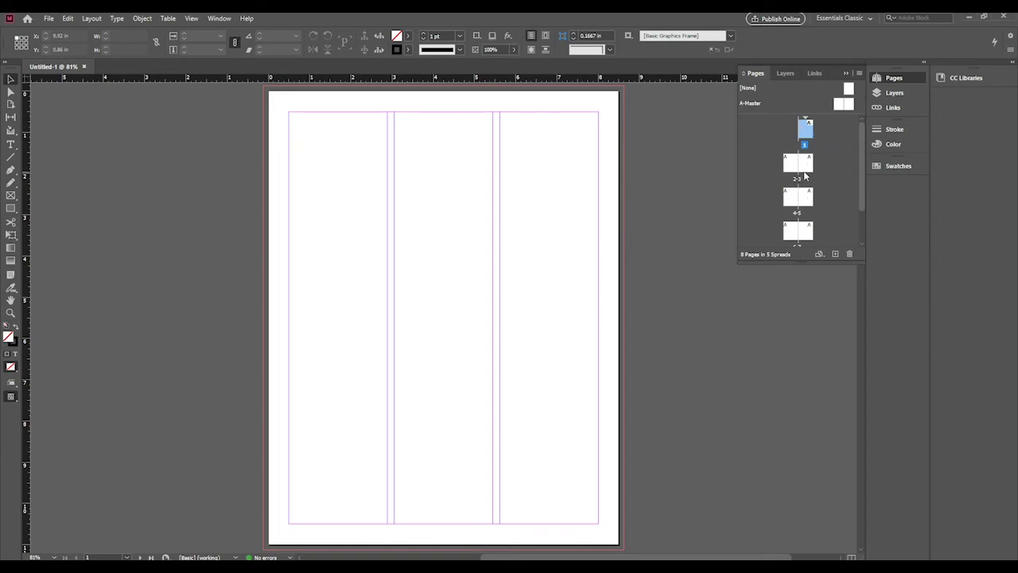
pyautogui.scroll(-1, 832, 230)
pyautogui.scroll(-2, 832, 230)
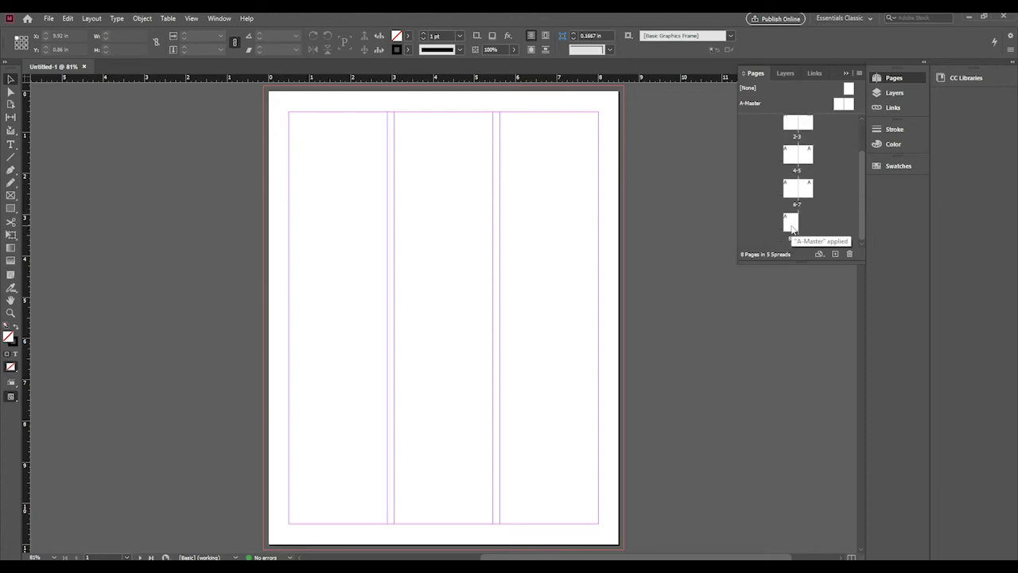
pyautogui.scroll(1, 792, 230)
pyautogui.scroll(-1, 792, 230)
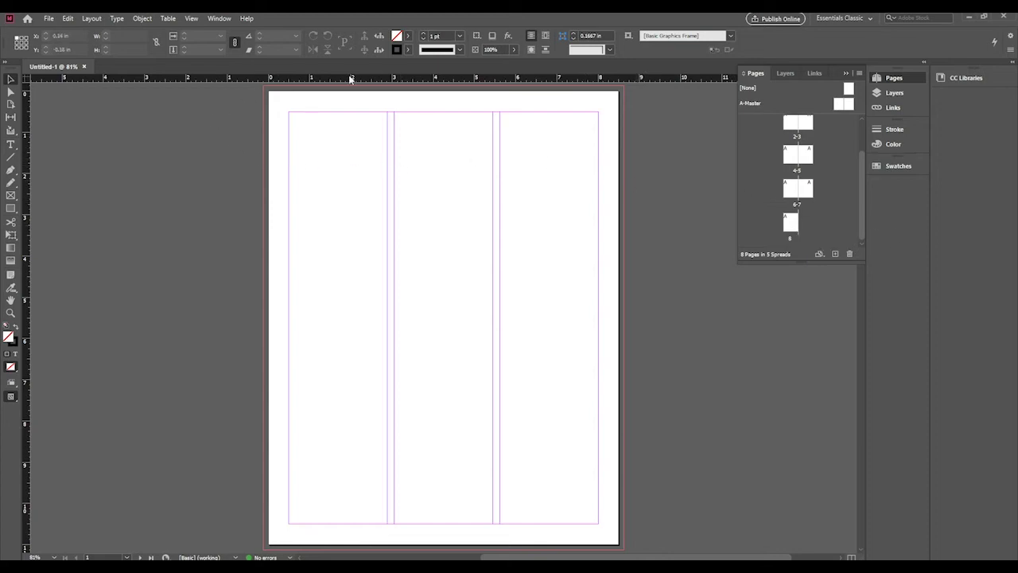
pyautogui.scroll(-4, 666, 207)
pyautogui.scroll(-8, 666, 206)
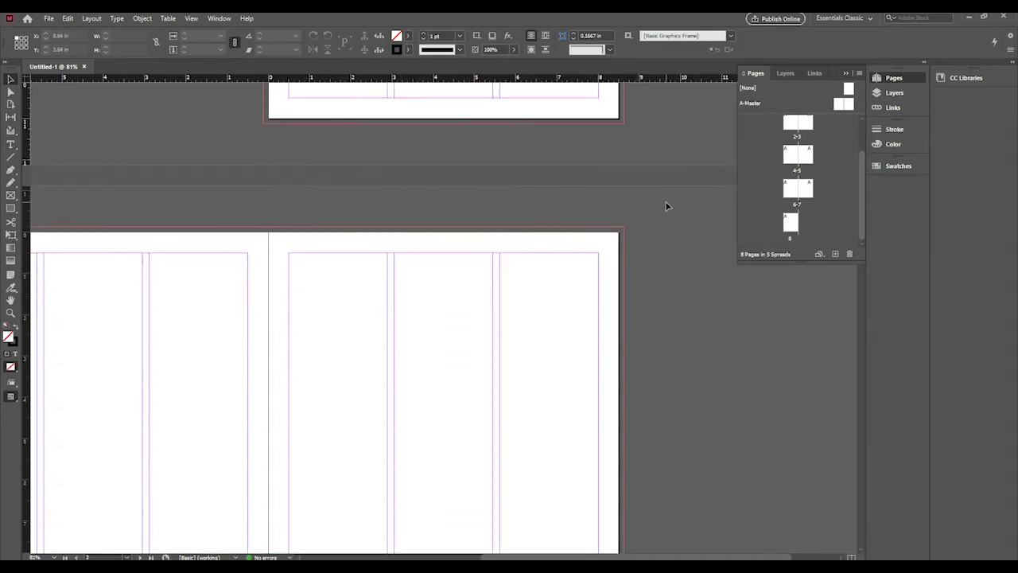
pyautogui.hscroll(-3, 613, 547)
pyautogui.hscroll(-1, 613, 547)
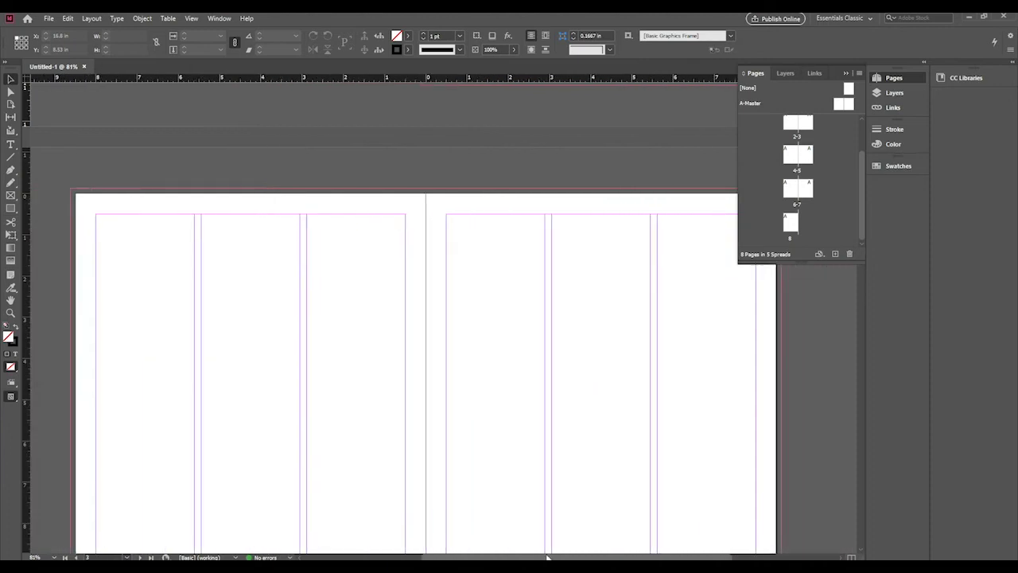
pyautogui.scroll(-15, 555, 442)
pyautogui.scroll(20, 555, 448)
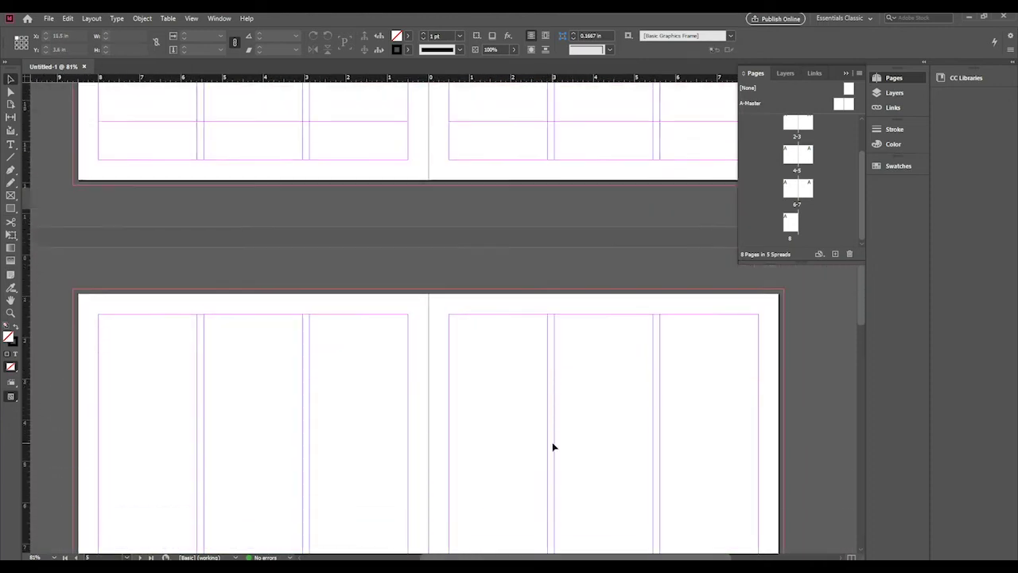
pyautogui.scroll(7, 555, 447)
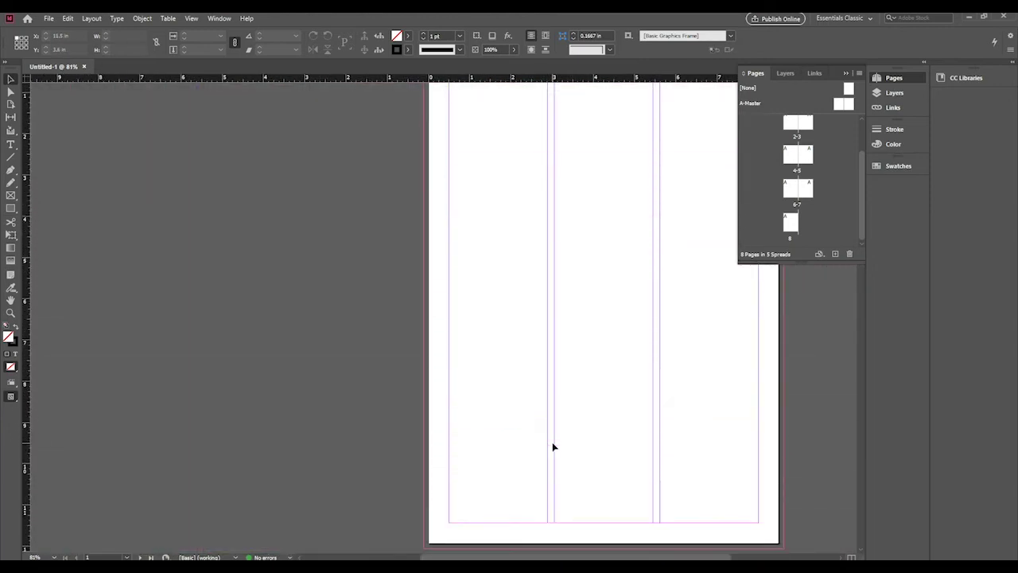
# Step: Hide the page thumbnails and scroll until the blank three-column page 1 is centred
pyautogui.click(847, 73)
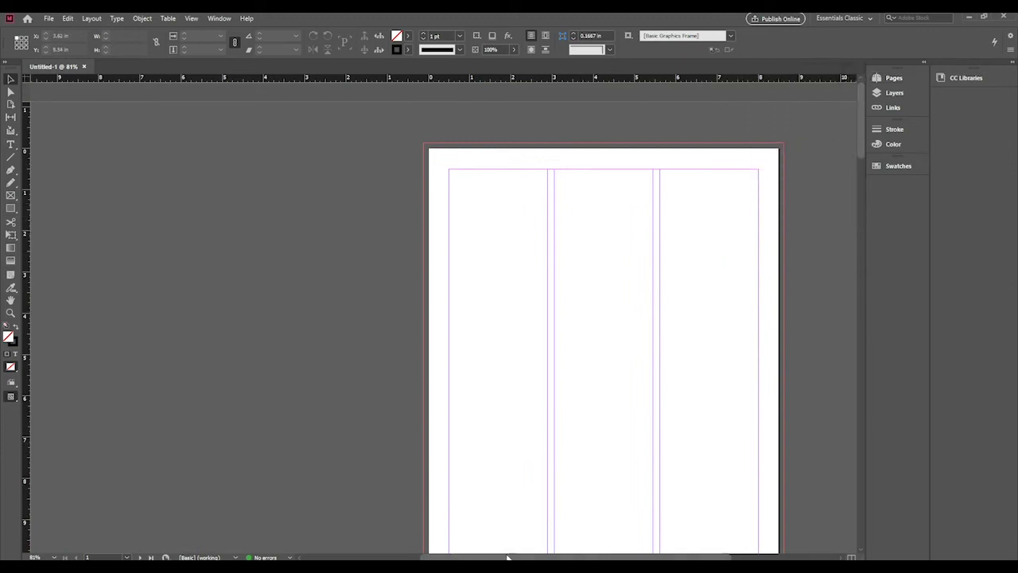
pyautogui.hscroll(3, 629, 420)
pyautogui.scroll(-2, 576, 522)
pyautogui.scroll(1, 558, 270)
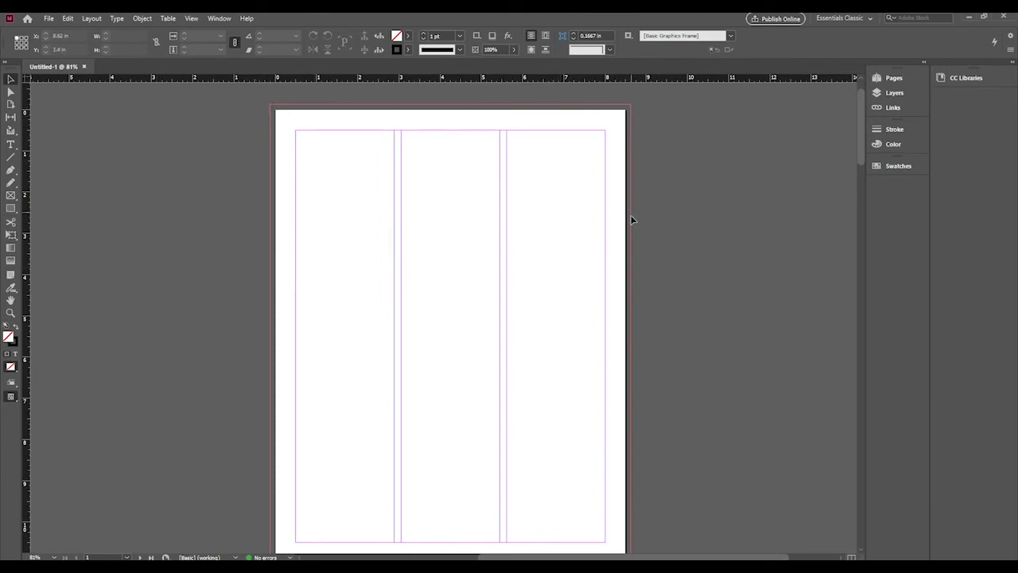
pyautogui.scroll(-1, 632, 369)
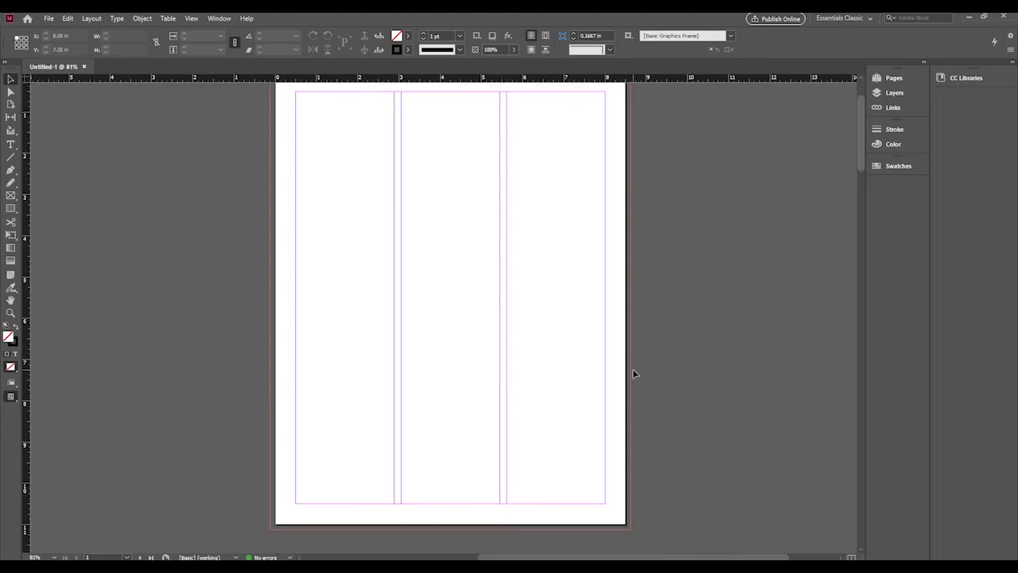
pyautogui.scroll(1, 633, 369)
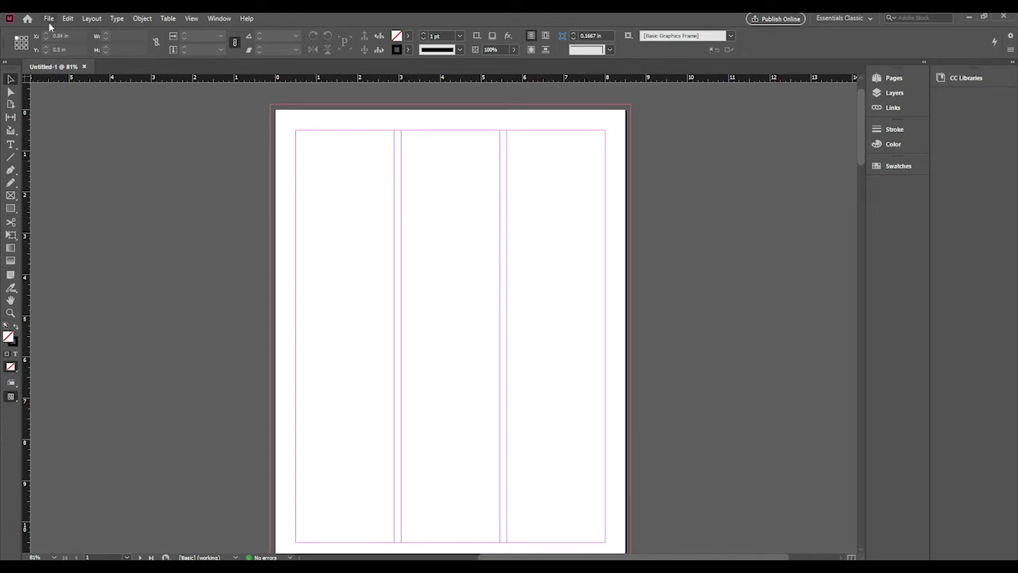
pyautogui.click(47, 19)
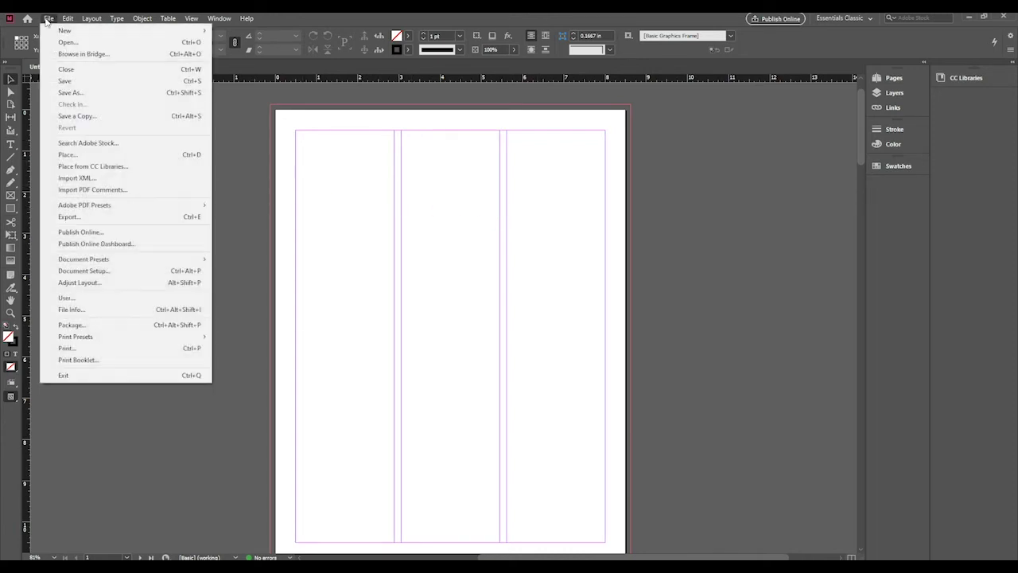
pyautogui.click(143, 274)
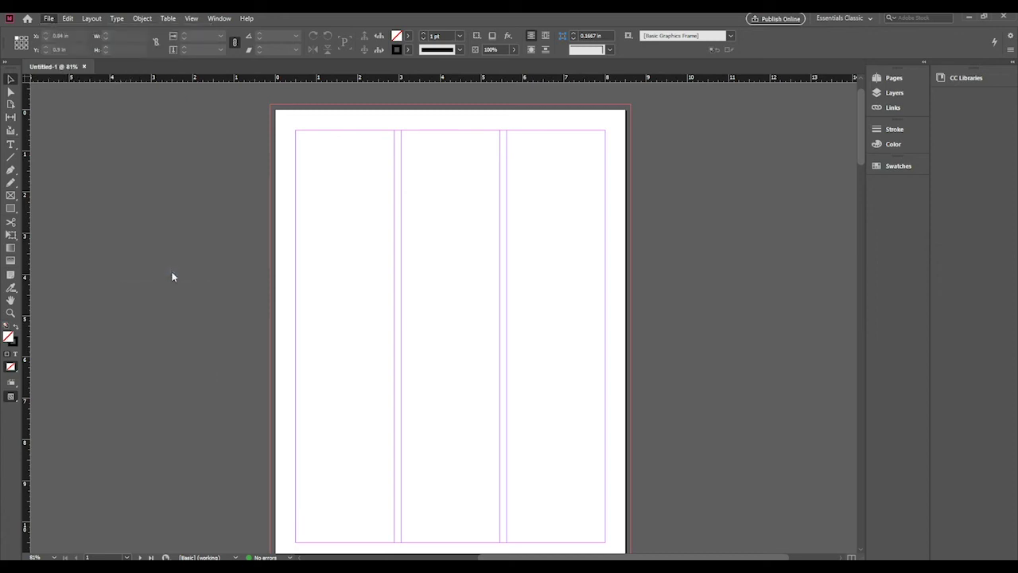
pyautogui.moveTo(494, 163); pyautogui.dragTo(581, 138)
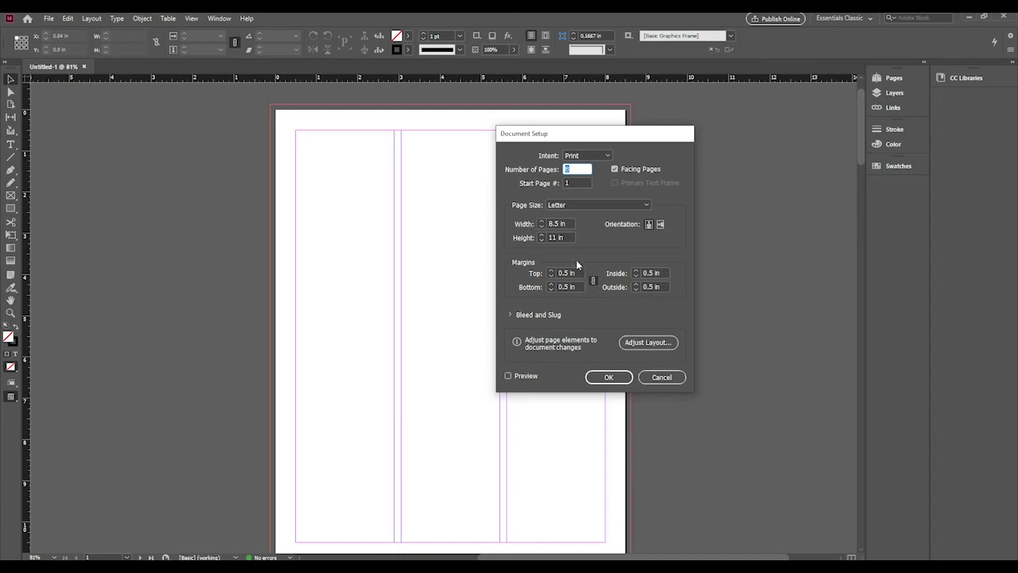
pyautogui.click(509, 315)
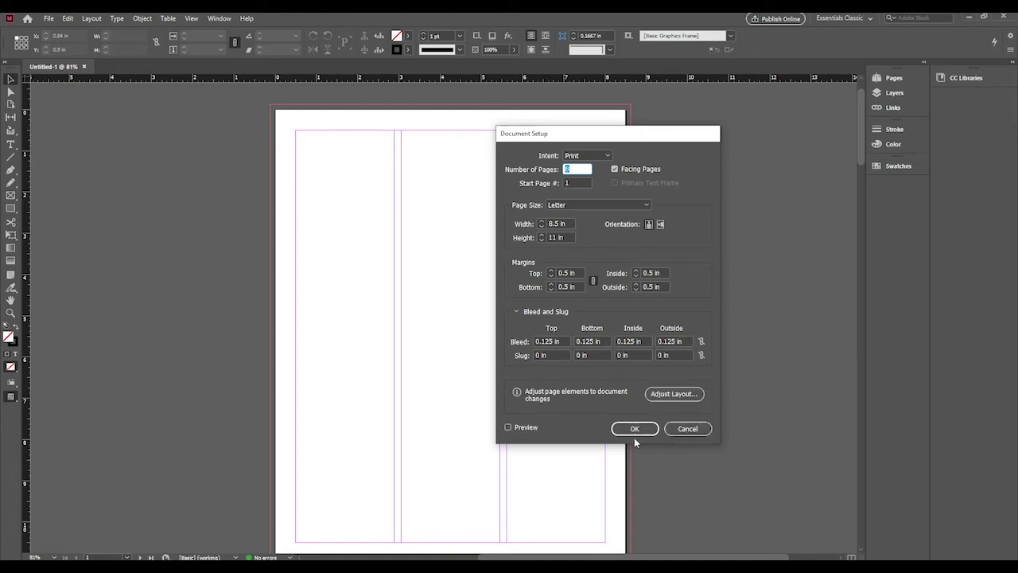
pyautogui.click(687, 429)
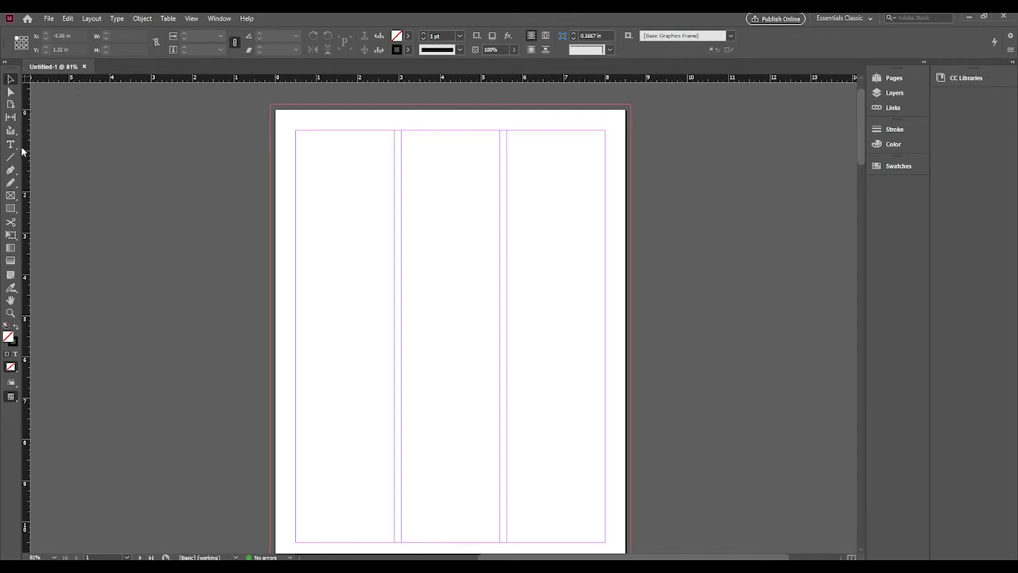
# Step: Draw a text frame across the top of columns one and two and select the word 'heading'
pyautogui.click(10, 144)
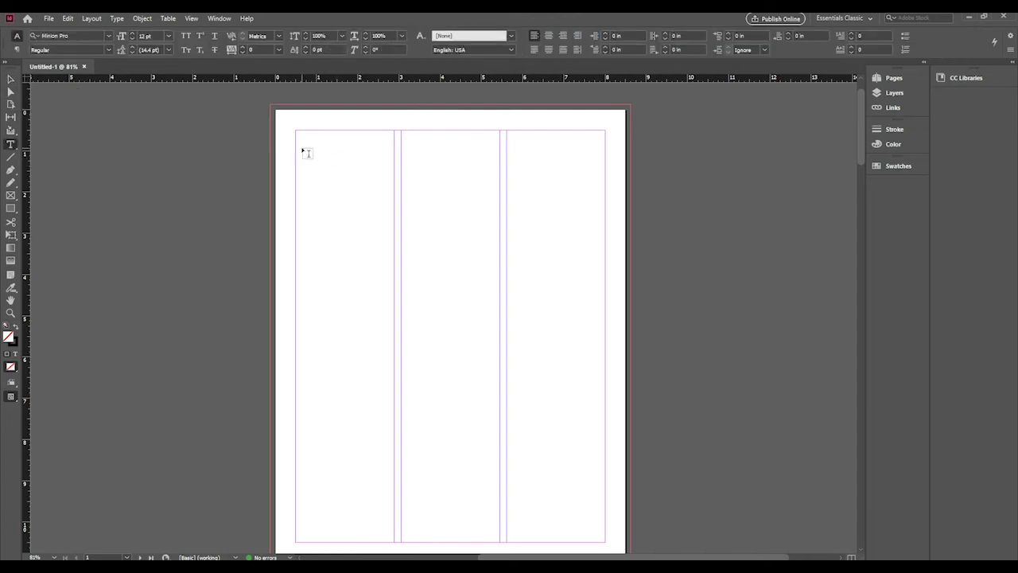
pyautogui.moveTo(304, 140); pyautogui.dragTo(496, 244)
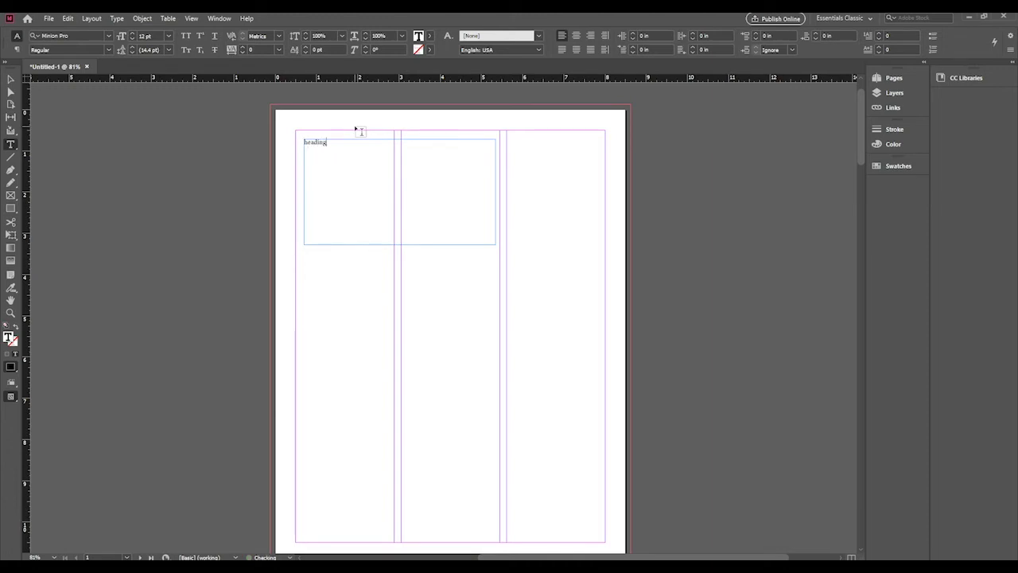
pyautogui.moveTo(327, 142); pyautogui.dragTo(285, 143)
# Step: Step the word 'heading' up and down with Ctrl+Shift+> / < until it is 80 pt
pyautogui.press('ctrl')
pyautogui.hotkey('ctrl', 'shift', '.')
pyautogui.hotkey('ctrl', 'shift', '.')
pyautogui.hotkey('ctrl', 'shift', '.')
pyautogui.hotkey('ctrl', 'shift', '.')
pyautogui.hotkey('ctrl', 'shift', '.')
pyautogui.hotkey('ctrl', 'shift', '.')
pyautogui.hotkey('ctrl', 'shift', '.')
pyautogui.hotkey('ctrl', 'shift', '.')
pyautogui.hotkey('ctrl', 'shift', '.')
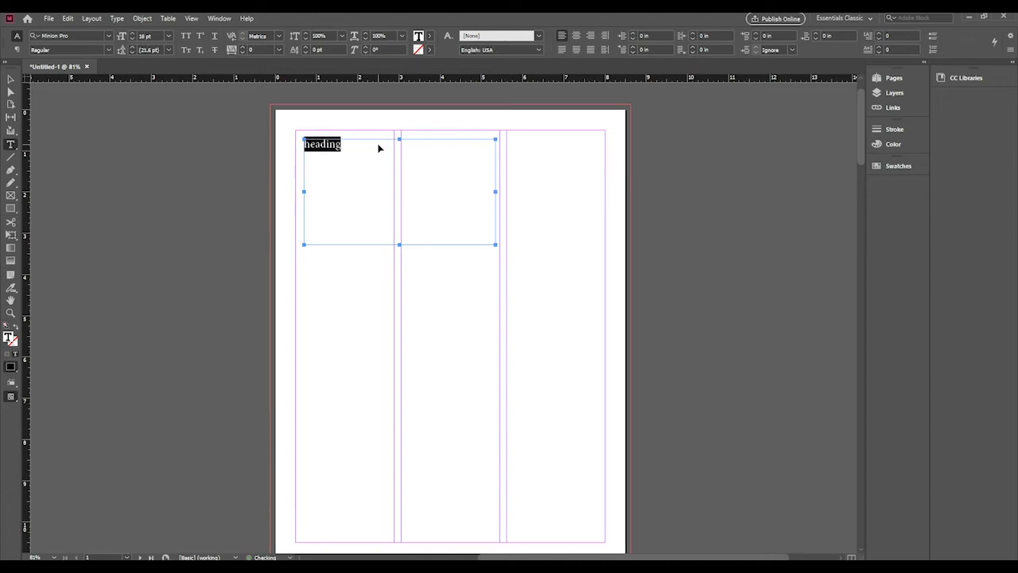
pyautogui.hotkey('ctrl', 'shift', '.')
pyautogui.hotkey('ctrl', 'shift', '.')
pyautogui.hotkey('ctrl', 'shift', '.')
pyautogui.hotkey('ctrl', 'shift', '.')
pyautogui.hotkey('ctrl', 'shift', '.')
pyautogui.hotkey('ctrl', 'shift', '.')
pyautogui.hotkey('ctrl', 'shift', '.')
pyautogui.hotkey('ctrl', 'shift', '.')
pyautogui.hotkey('ctrl', 'shift', '.')
pyautogui.hotkey('ctrl', 'shift', '.')
pyautogui.hotkey('ctrl', 'shift', '.')
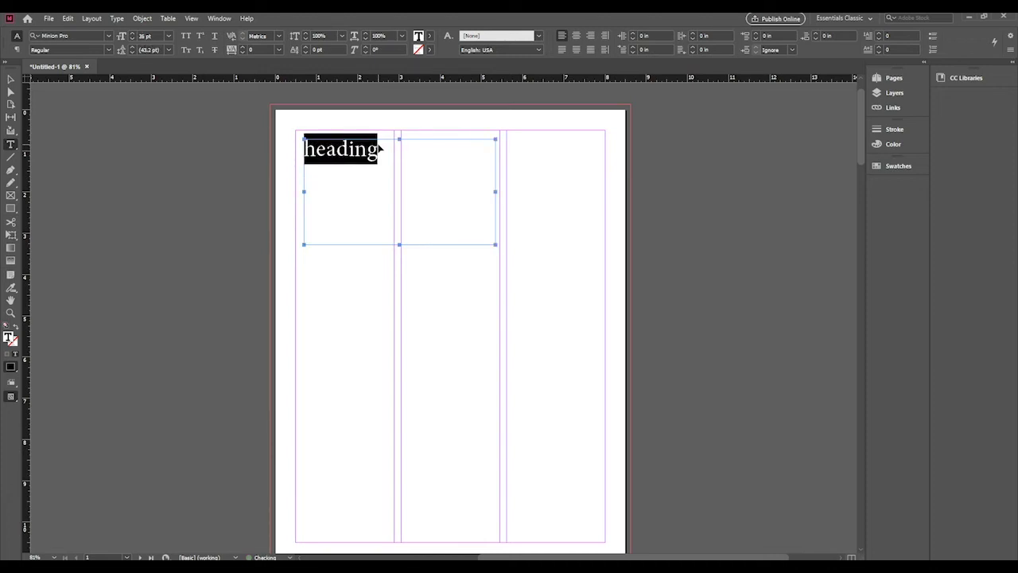
pyautogui.hotkey('ctrl', 'shift', '.')
pyautogui.hotkey('ctrl', 'shift', '.')
pyautogui.hotkey('ctrl', 'shift', '.')
pyautogui.hotkey('ctrl', 'shift', '.')
pyautogui.hotkey('ctrl', 'shift', '.')
pyautogui.hotkey('ctrl', 'shift', '.')
pyautogui.hotkey('ctrl', 'shift', '.')
pyautogui.hotkey('ctrl', 'shift', '.')
pyautogui.hotkey('ctrl', 'shift', '.')
pyautogui.hotkey('ctrl', 'shift', '.')
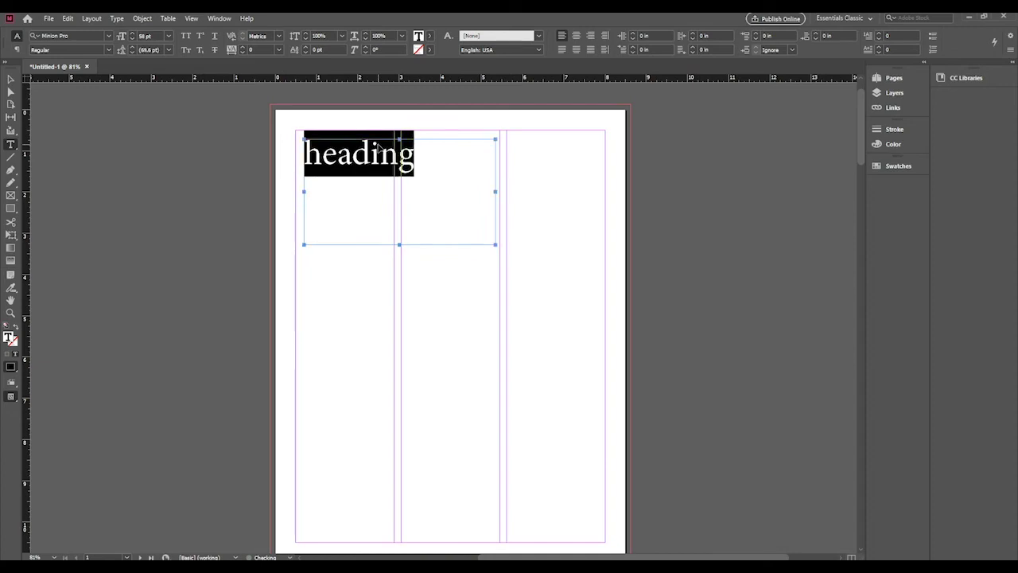
pyautogui.hotkey('ctrl', 'shift', '.')
pyautogui.hotkey('ctrl', 'shift', '.')
pyautogui.hotkey('ctrl', 'shift', '.')
pyautogui.hotkey('ctrl', 'shift', '.')
pyautogui.hotkey('ctrl', 'shift', '.')
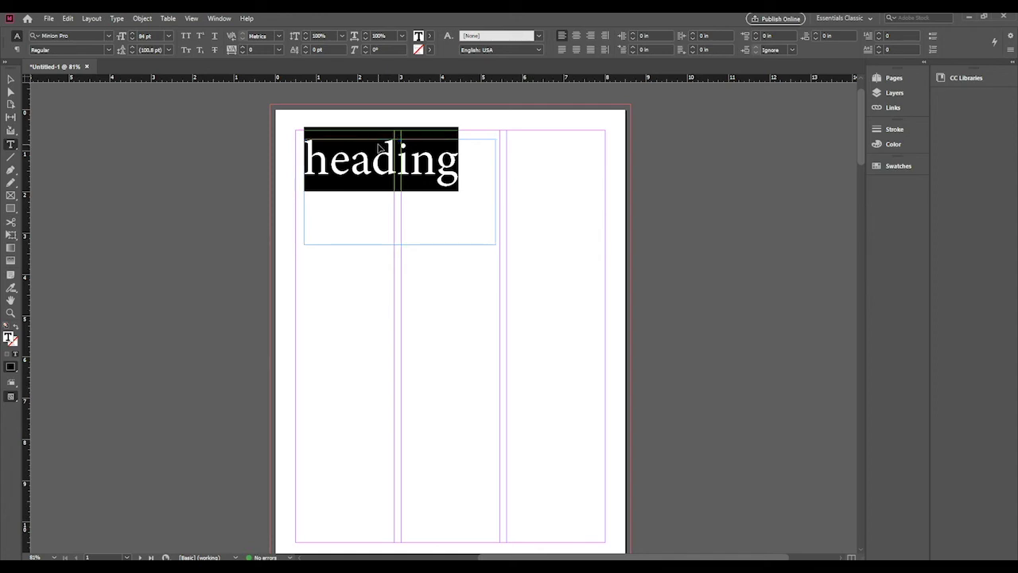
pyautogui.hotkey('ctrl', 'shift', ',')
pyautogui.hotkey('ctrl', 'shift', ',')
pyautogui.hotkey('ctrl', 'shift', ',')
pyautogui.hotkey('ctrl', 'shift', ',')
pyautogui.hotkey('ctrl', 'shift', ',')
pyautogui.hotkey('ctrl', 'shift', ',')
pyautogui.hotkey('ctrl', 'shift', ',')
pyautogui.hotkey('ctrl', 'shift', ',')
pyautogui.hotkey('ctrl', 'shift', ',')
pyautogui.hotkey('ctrl', 'shift', ',')
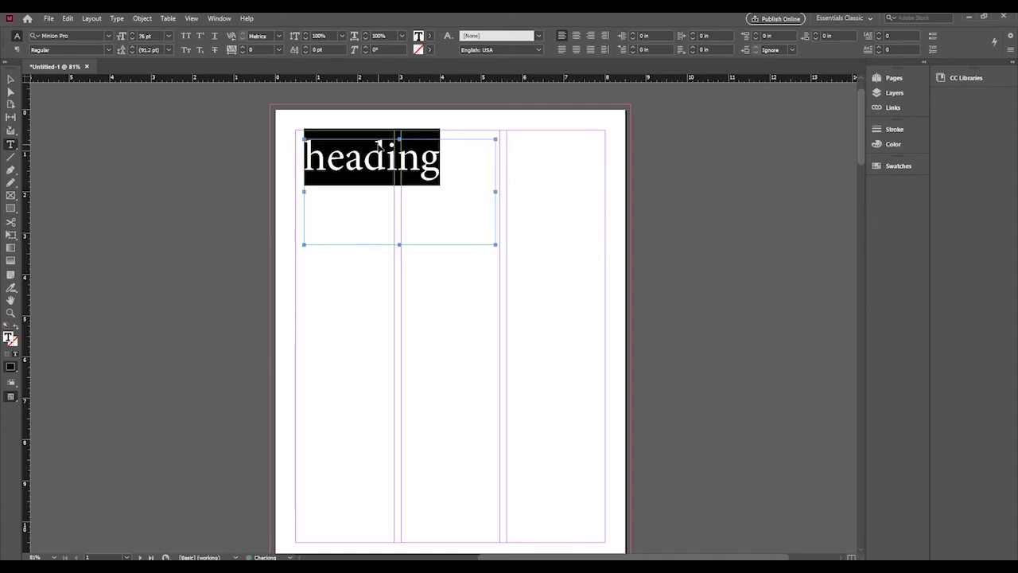
pyautogui.hotkey('ctrl', 'shift', ',')
pyautogui.hotkey('ctrl', 'shift', ',')
pyautogui.hotkey('ctrl', 'shift', ',')
pyautogui.hotkey('ctrl', 'shift', ',')
pyautogui.hotkey('ctrl', 'shift', ',')
pyautogui.hotkey('ctrl', 'shift', ',')
pyautogui.hotkey('ctrl', 'shift', ',')
pyautogui.hotkey('ctrl', 'shift', ',')
pyautogui.hotkey('ctrl', 'shift', ',')
pyautogui.hotkey('ctrl', 'shift', ',')
pyautogui.hotkey('ctrl', 'shift', ',')
pyautogui.hotkey('ctrl', 'shift', ',')
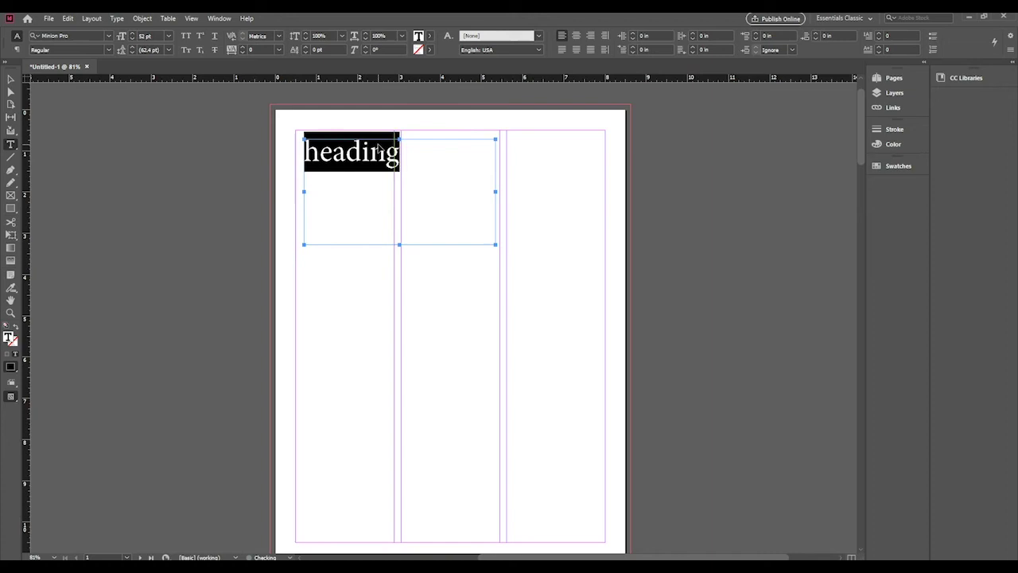
pyautogui.hotkey('ctrl', 'shift', '.')
pyautogui.hotkey('ctrl', 'shift', '.')
pyautogui.hotkey('ctrl', 'shift', '.')
pyautogui.hotkey('ctrl', 'shift', '.')
pyautogui.hotkey('ctrl', 'shift', '.')
pyautogui.hotkey('ctrl', 'shift', '.')
pyautogui.hotkey('ctrl', 'shift', '.')
pyautogui.hotkey('ctrl', 'shift', '.')
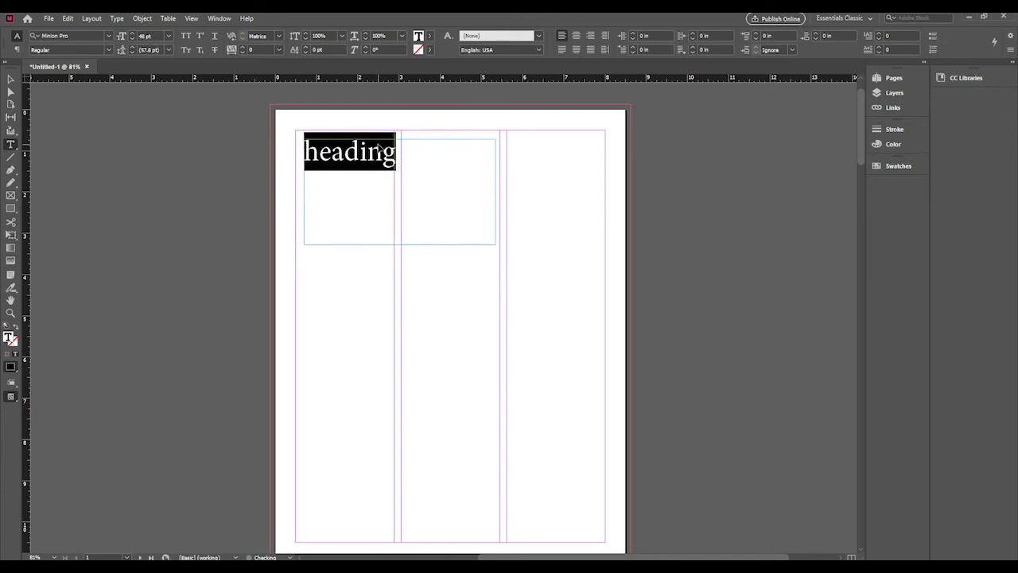
pyautogui.hotkey('ctrl', 'shift', '.')
pyautogui.hotkey('ctrl', 'shift', '.')
pyautogui.hotkey('ctrl', 'shift', '.')
pyautogui.hotkey('ctrl', 'shift', '.')
pyautogui.hotkey('ctrl', 'shift', '.')
pyautogui.hotkey('ctrl', 'shift', '.')
pyautogui.hotkey('ctrl', 'shift', '.')
pyautogui.hotkey('ctrl', 'shift', '.')
pyautogui.hotkey('ctrl', 'shift', '.')
pyautogui.hotkey('ctrl', 'shift', '.')
pyautogui.hotkey('ctrl', 'shift', '.')
pyautogui.hotkey('ctrl', 'shift', '.')
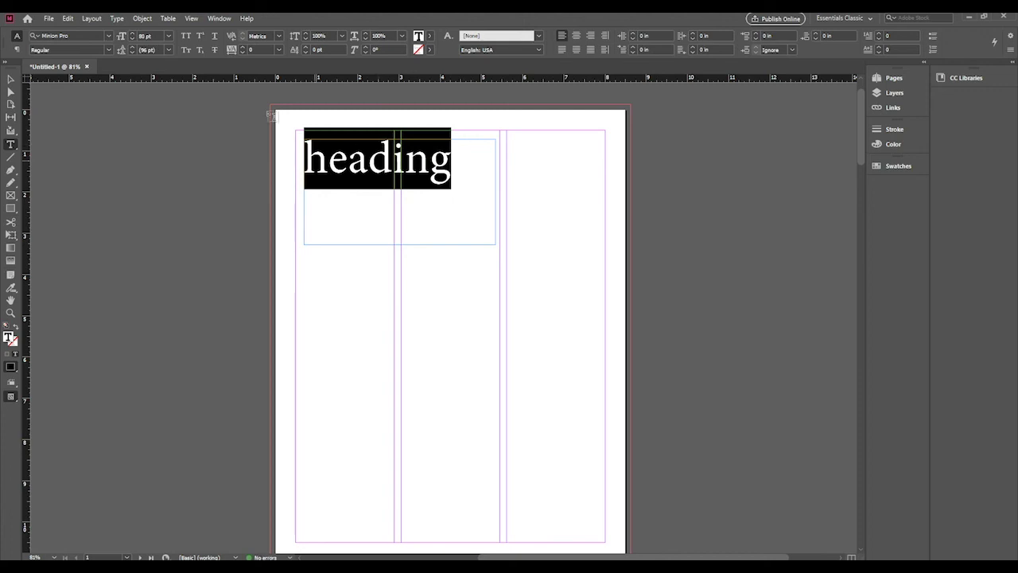
# Step: Shorten the heading frame to fit the text and extend its left edge to the column margin
pyautogui.click(11, 79)
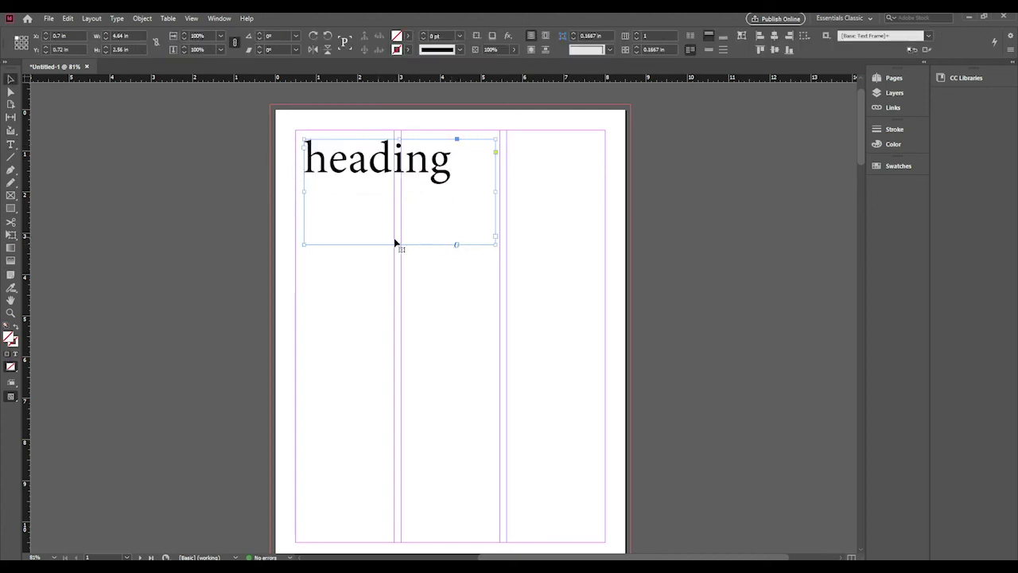
pyautogui.moveTo(399, 245); pyautogui.dragTo(396, 192)
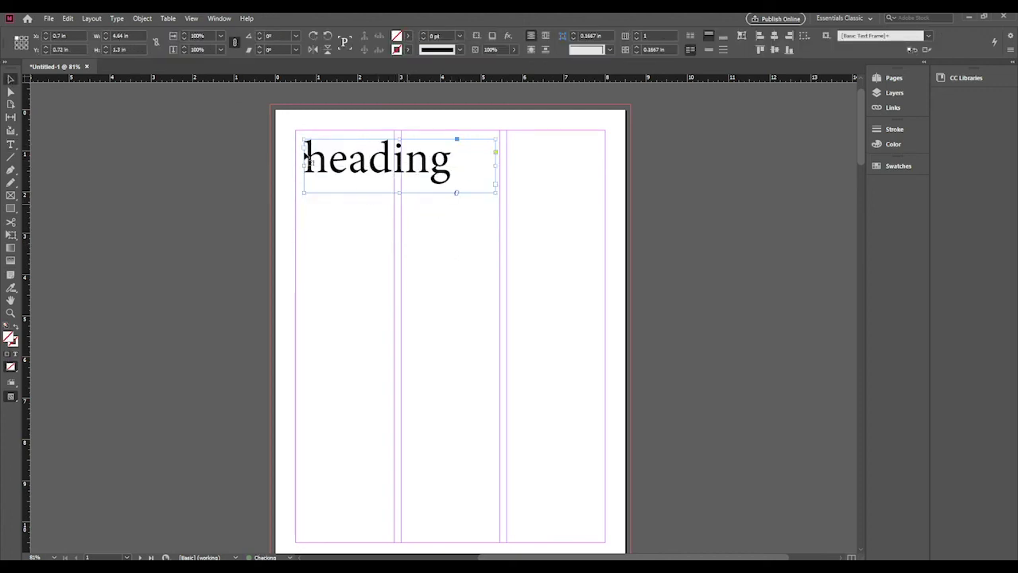
pyautogui.moveTo(304, 166); pyautogui.dragTo(295, 167)
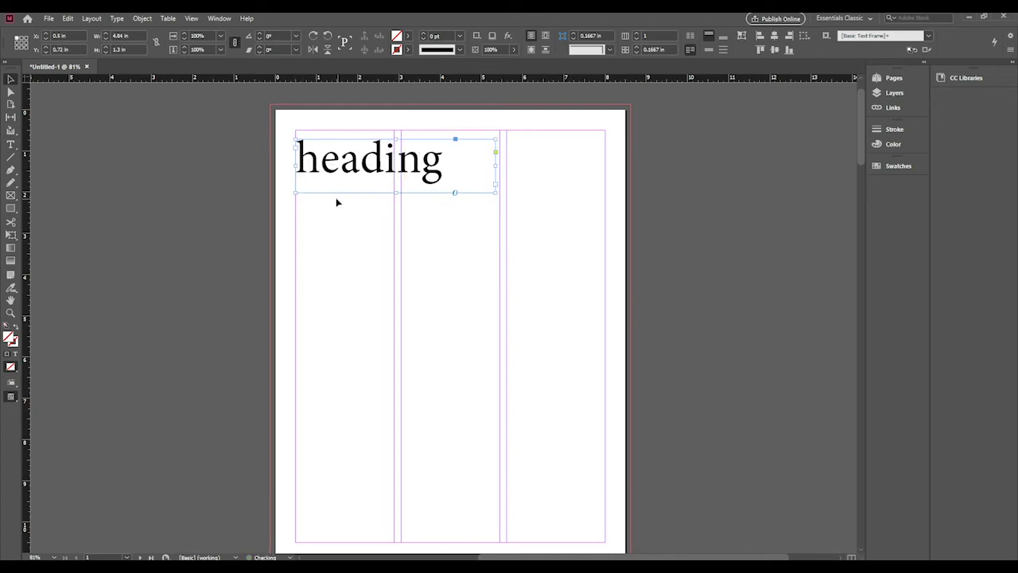
# Step: Apply the Aerokids font to the word heading
pyautogui.tripleClick(339, 162)
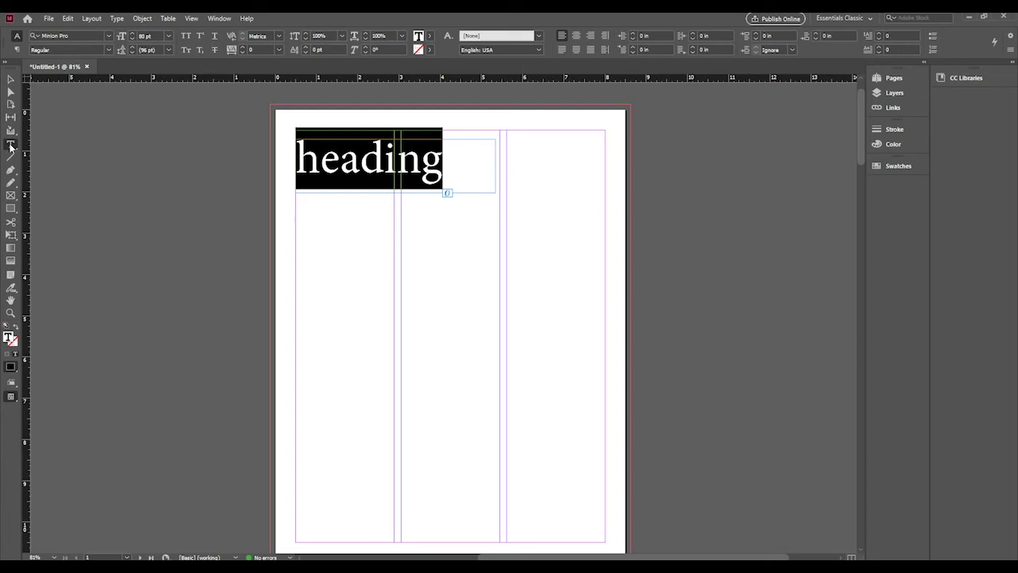
pyautogui.click(109, 37)
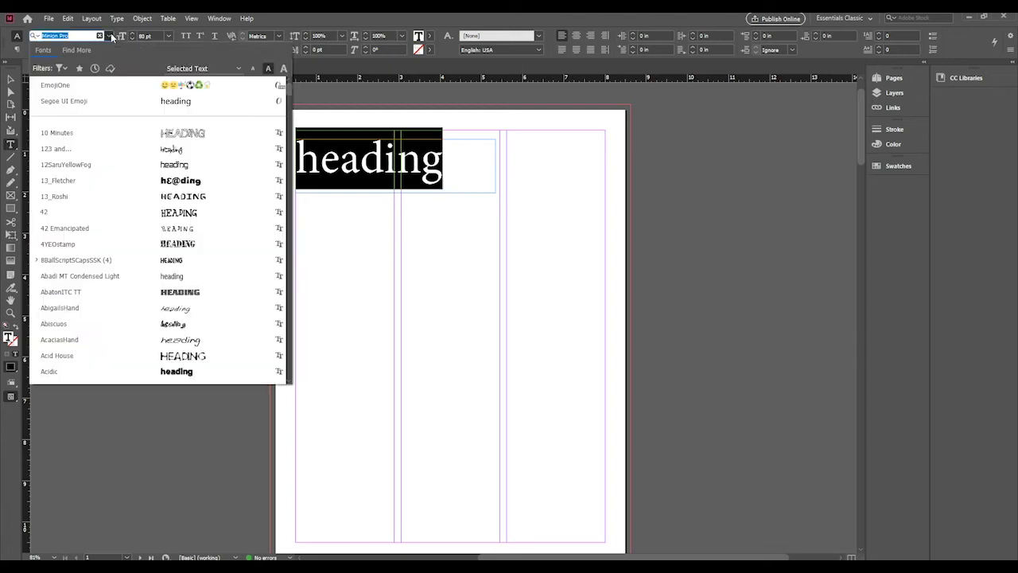
pyautogui.scroll(-2, 182, 166)
pyautogui.scroll(-6, 181, 165)
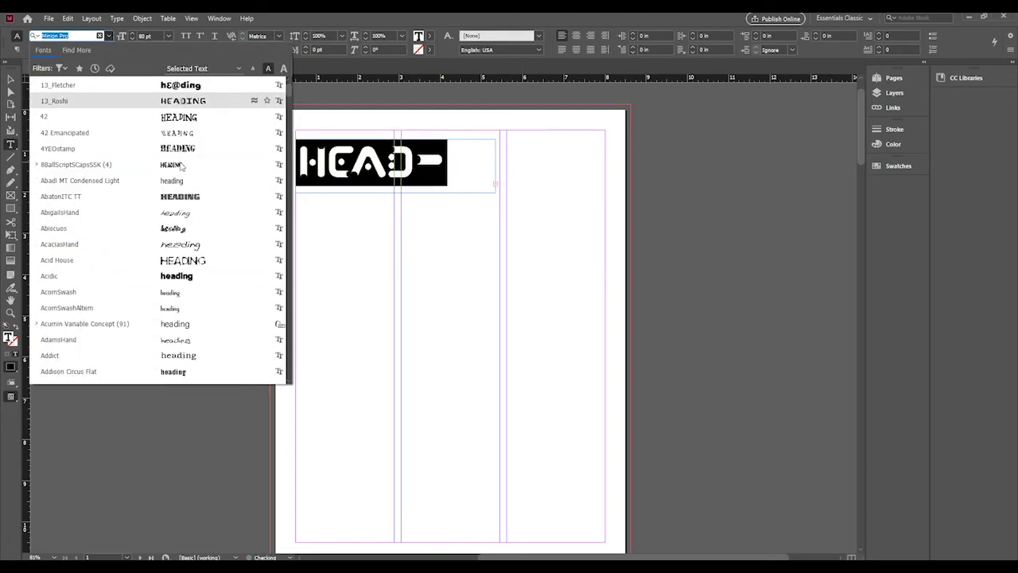
pyautogui.scroll(-2, 215, 260)
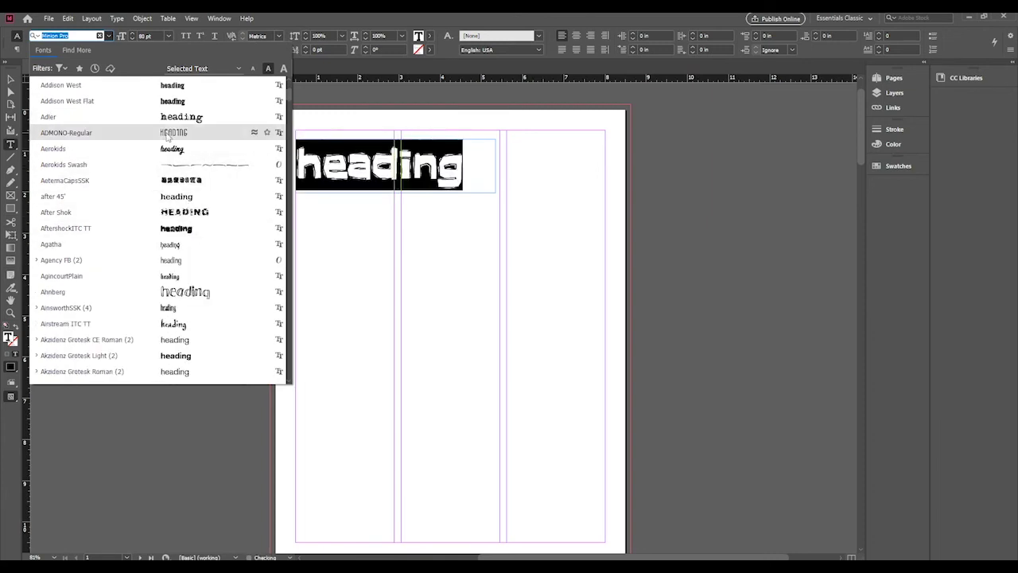
pyautogui.click(177, 149)
# Step: Replace the first letter with a capital H so the title reads 'Heading'
pyautogui.click(377, 169)
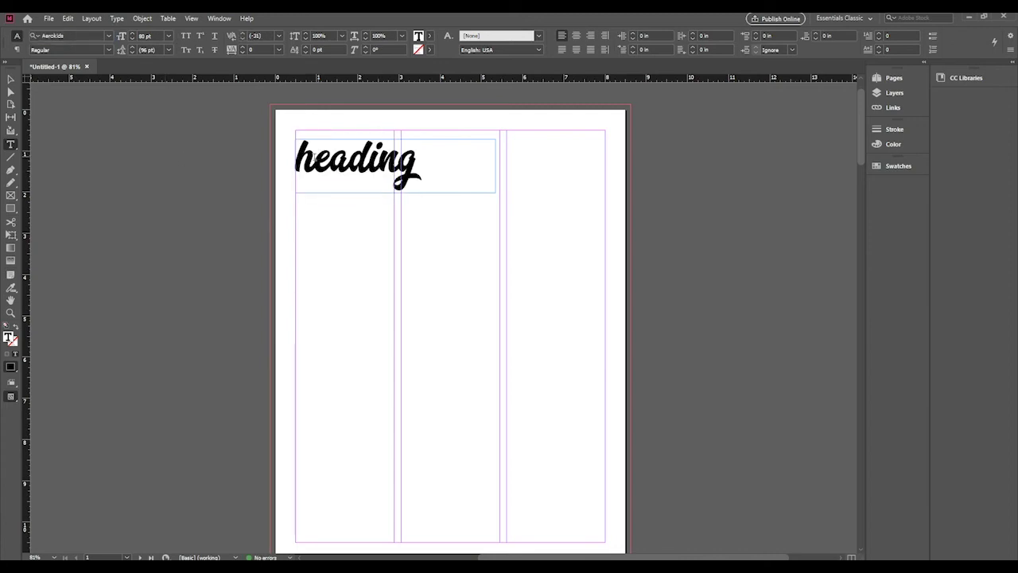
pyautogui.moveTo(318, 163); pyautogui.dragTo(293, 165)
pyautogui.write('H')
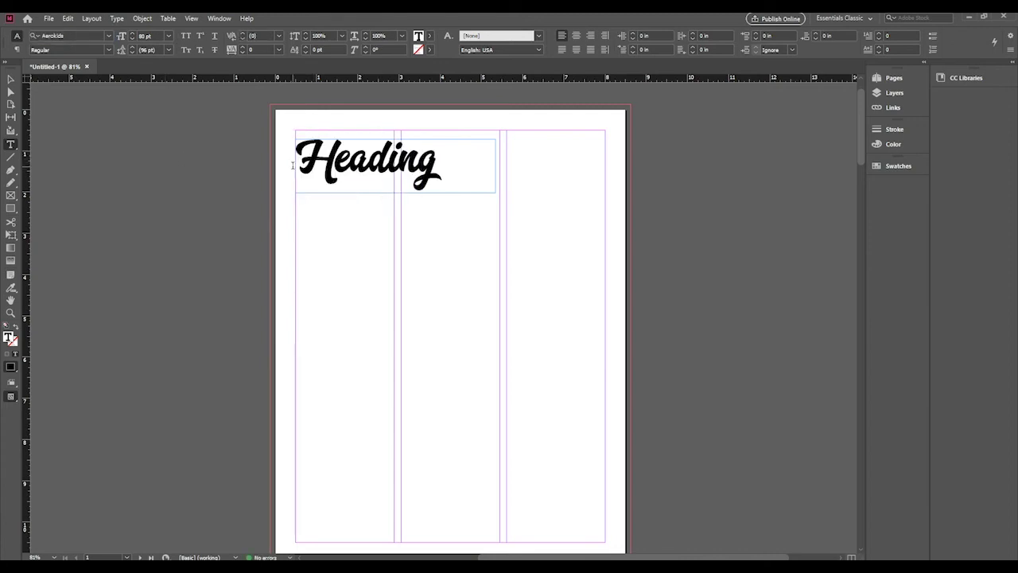
# Step: Move the Heading frame up so it sits on the top margin guide
pyautogui.click(11, 79)
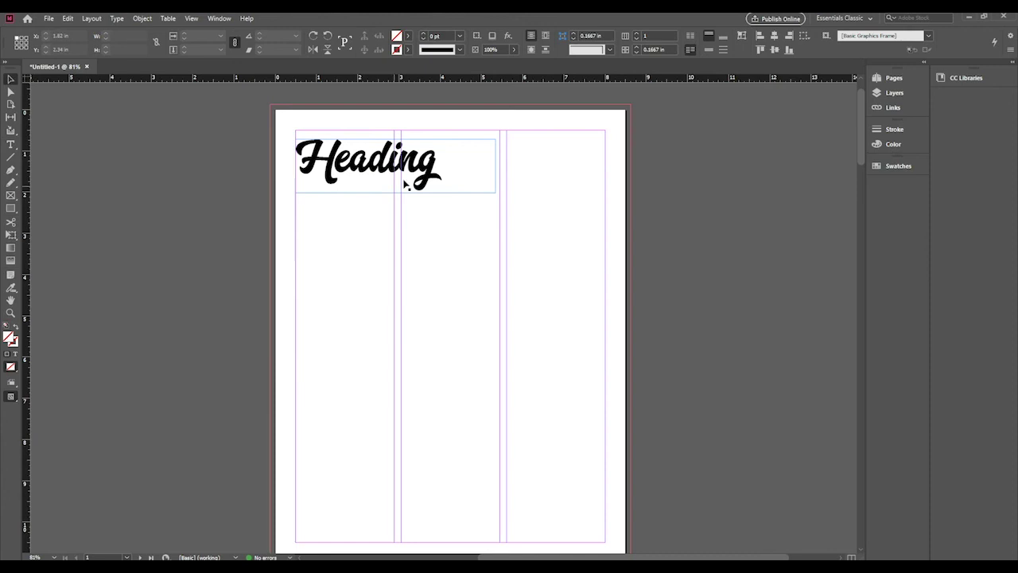
pyautogui.moveTo(379, 174); pyautogui.dragTo(378, 165)
pyautogui.click(210, 176)
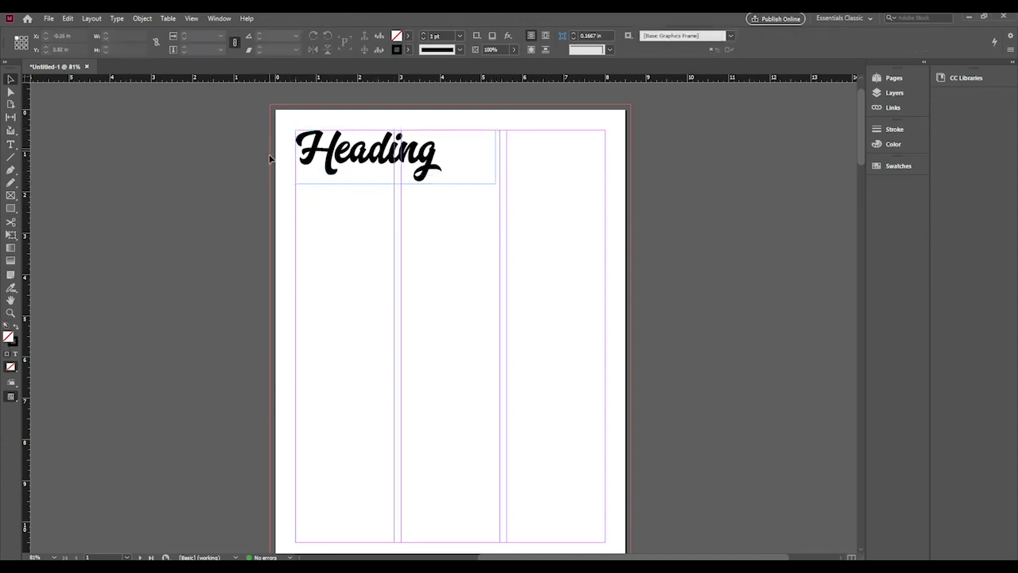
pyautogui.click(398, 185)
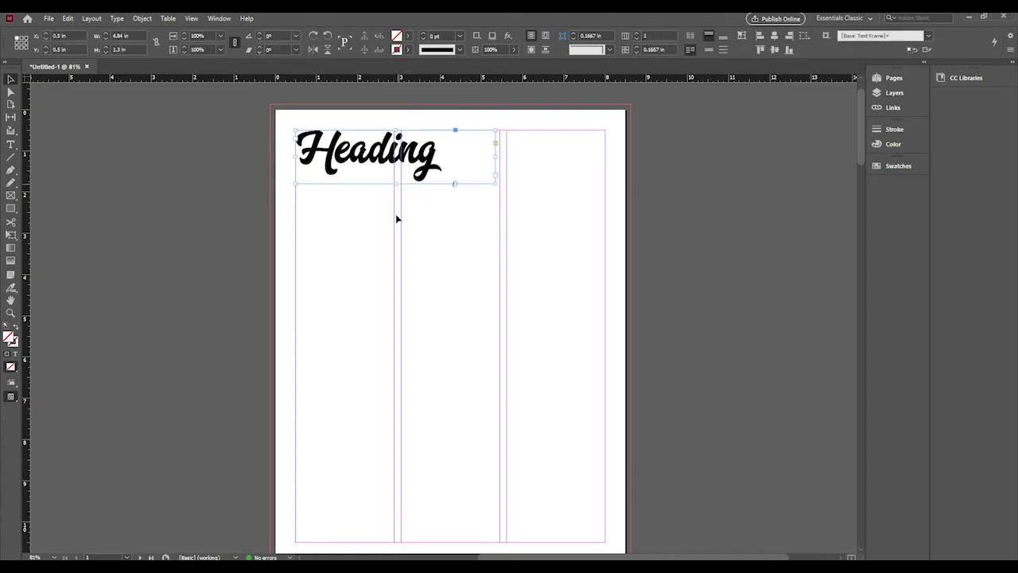
pyautogui.scroll(-1, 377, 241)
pyautogui.scroll(1, 377, 241)
# Step: Scroll the page and pick the Type tool from the Tools panel
pyautogui.scroll(-1, 377, 243)
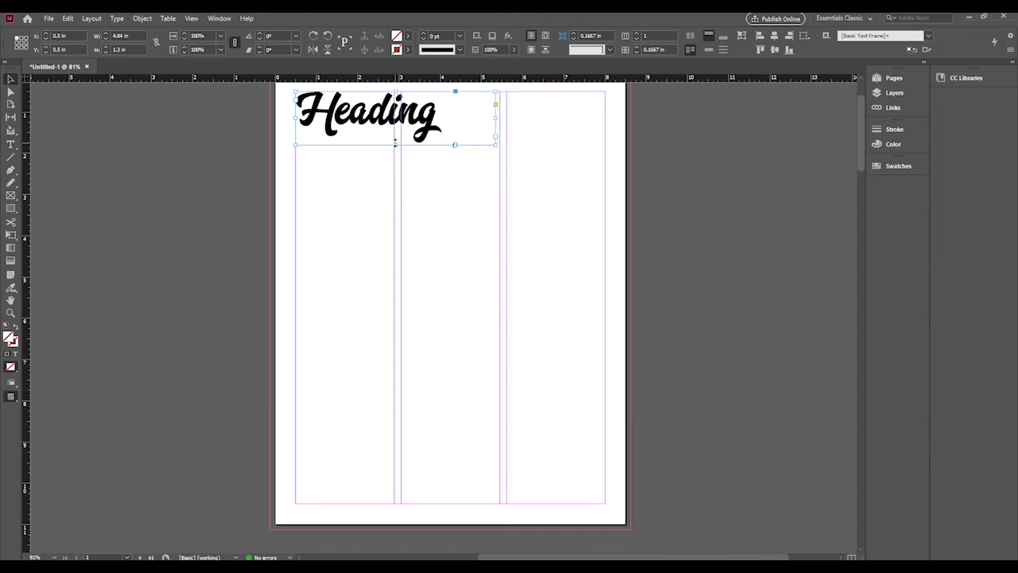
pyautogui.click(10, 144)
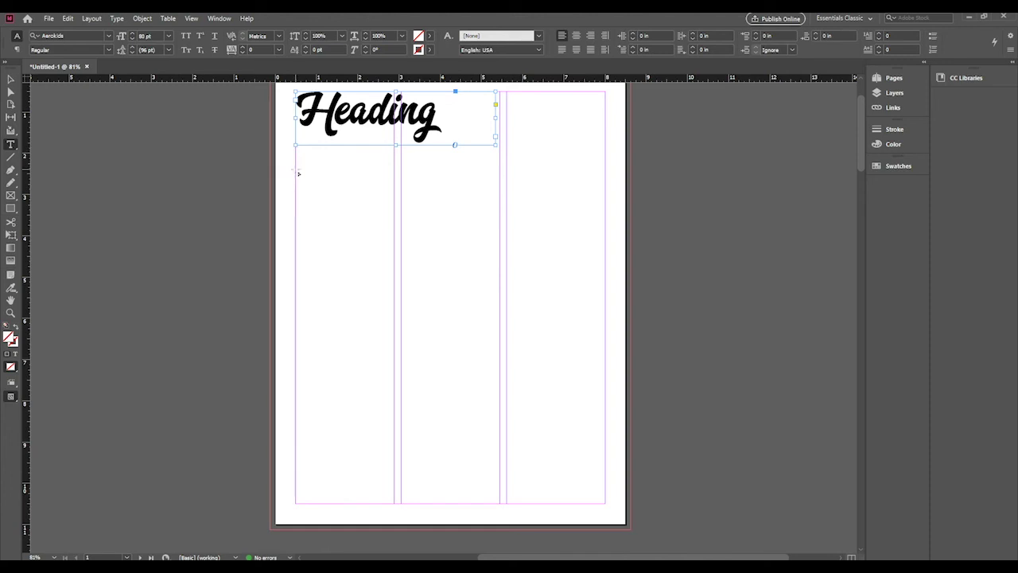
# Step: Draw a three-column-wide text frame below the heading and fill it with placeholder text
pyautogui.moveTo(296, 169); pyautogui.dragTo(609, 506)
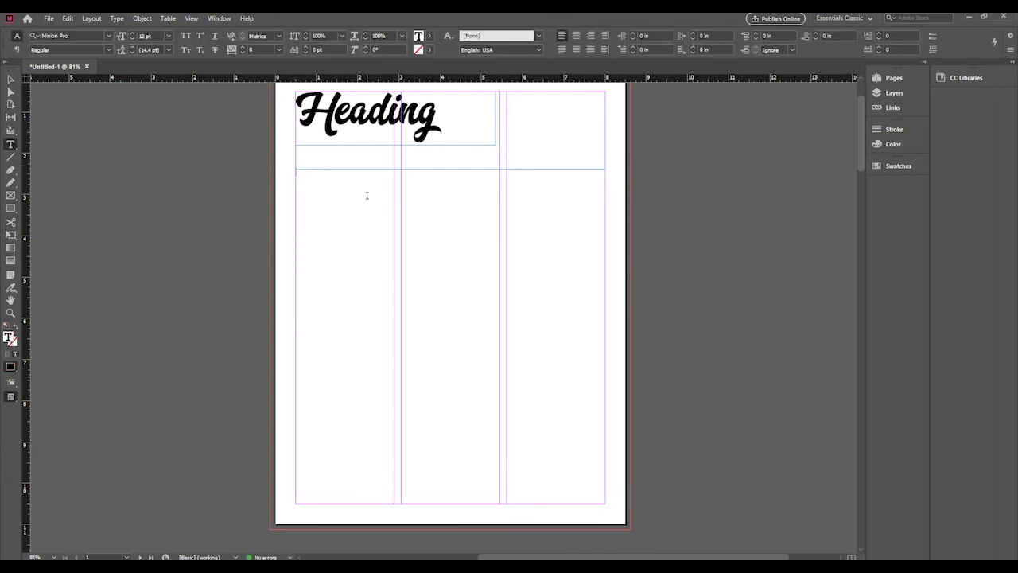
pyautogui.write('valdljkab')
pyautogui.moveTo(322, 172); pyautogui.dragTo(279, 177)
pyautogui.press('BackSpace')
pyautogui.click(124, 19)
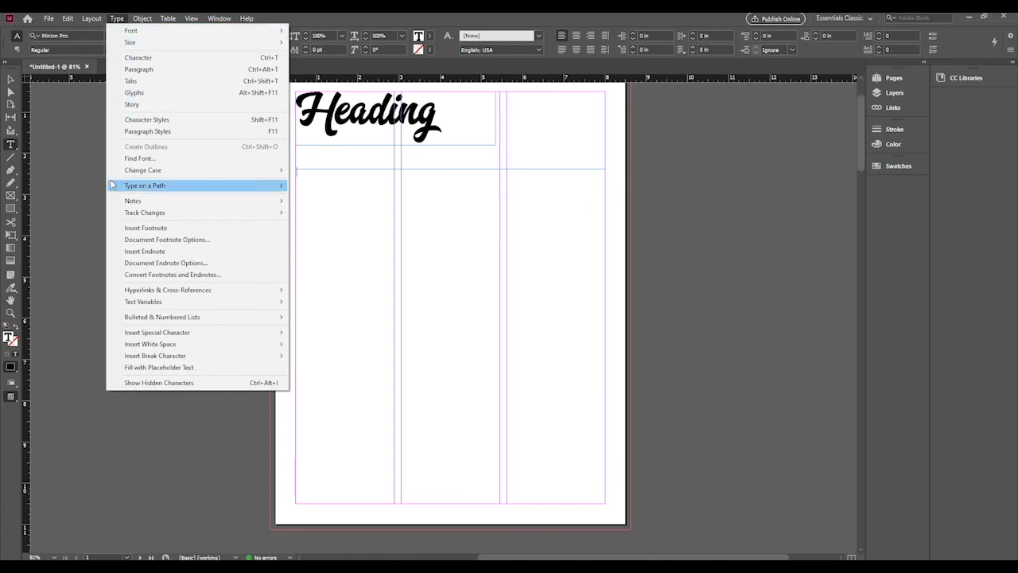
pyautogui.click(194, 369)
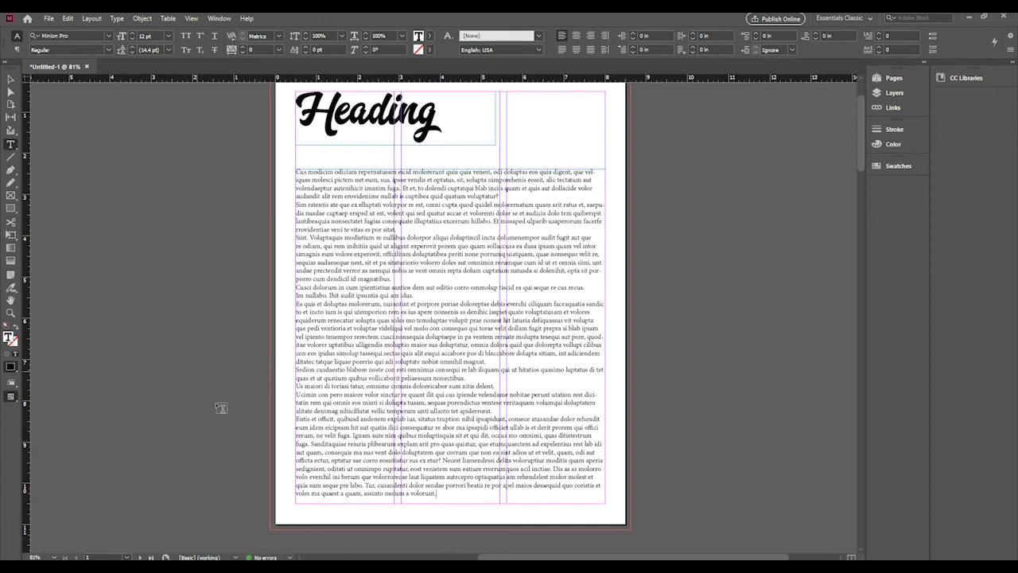
# Step: Select all the placeholder body text and apply Futura Lt BT Light at 11 pt
pyautogui.scroll(1, 265, 263)
pyautogui.scroll(-1, 265, 263)
pyautogui.moveTo(436, 493); pyautogui.dragTo(222, 152)
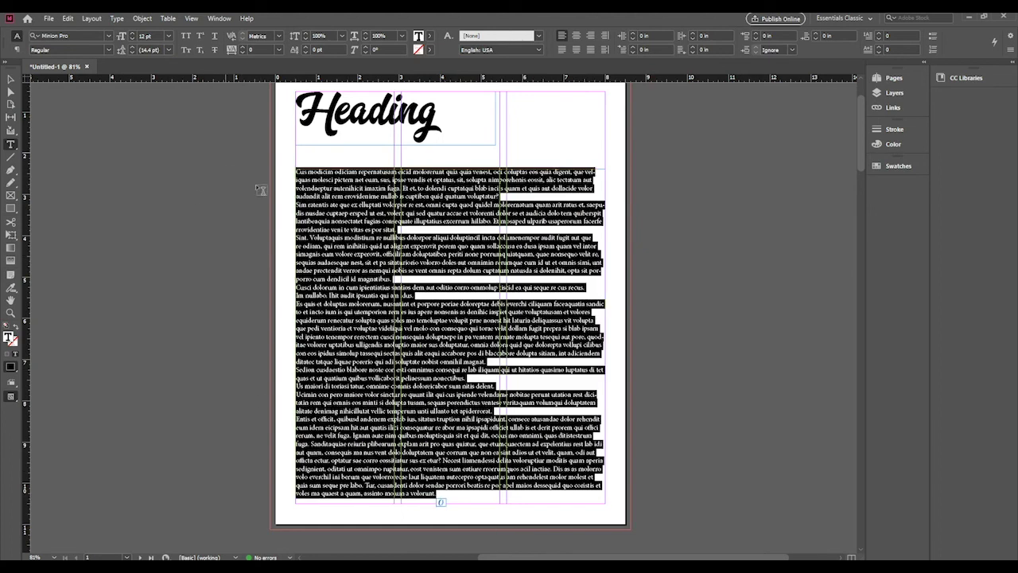
pyautogui.click(109, 38)
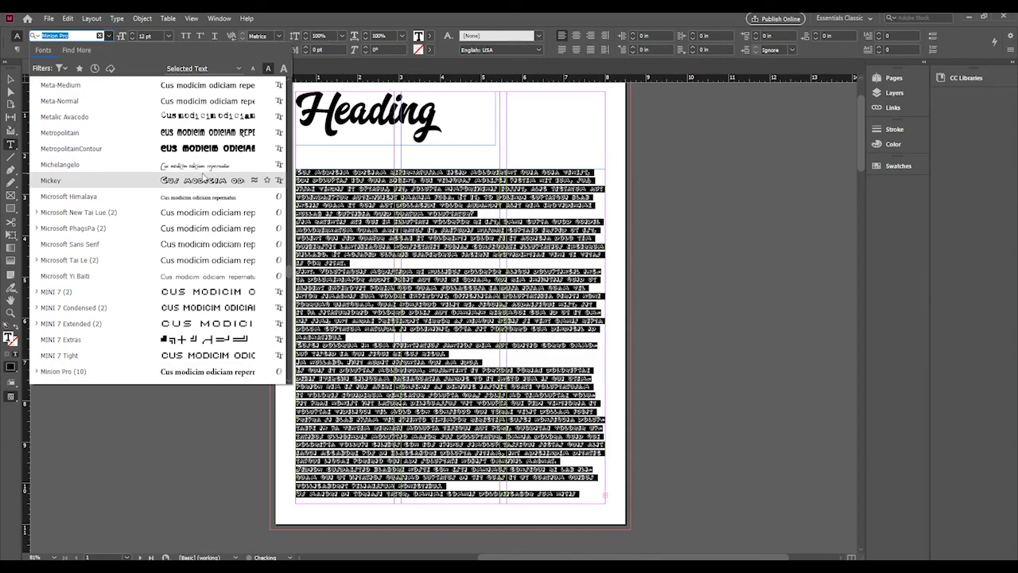
pyautogui.write('fu')
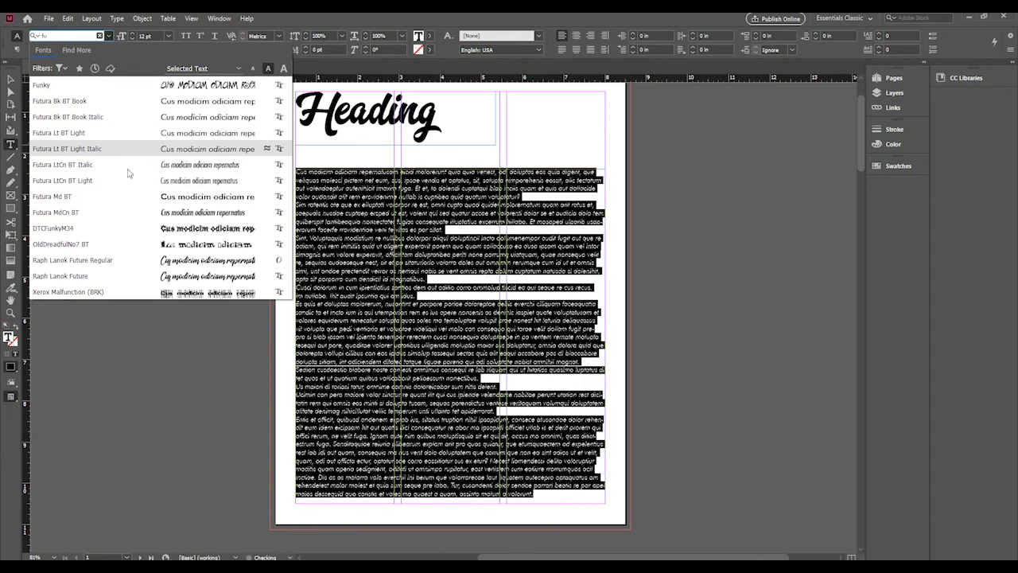
pyautogui.click(131, 135)
pyautogui.press('Escape')
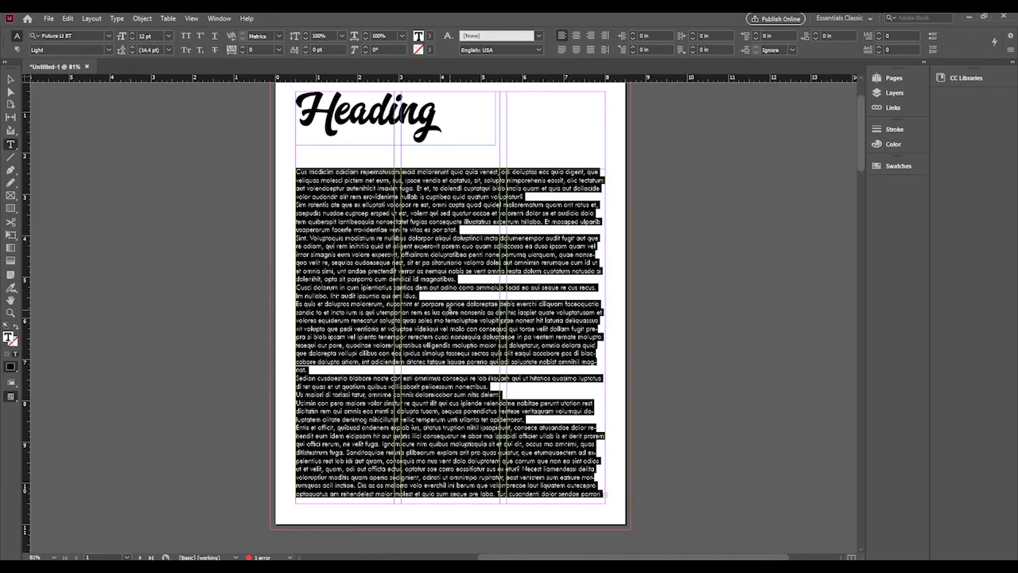
pyautogui.click(130, 38)
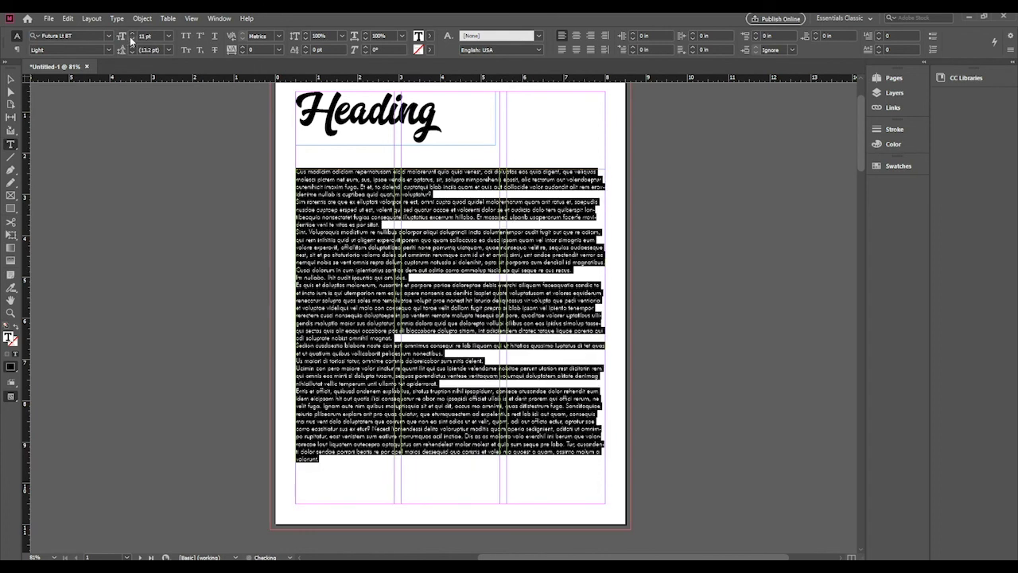
# Step: Narrow the body text frame to about 4.9 in, then widen it back across all three columns
pyautogui.click(9, 81)
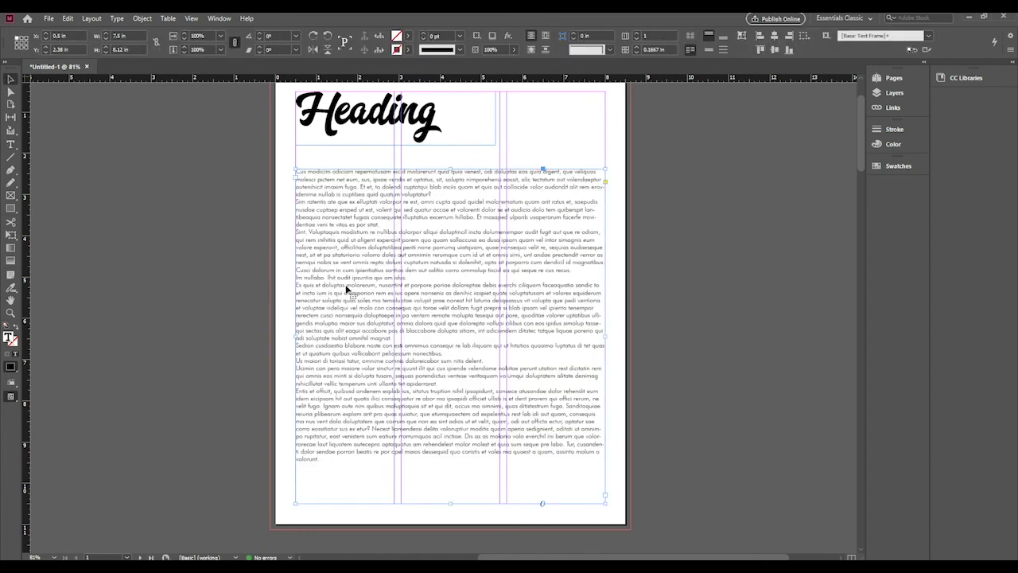
pyautogui.scroll(1, 358, 170)
pyautogui.scroll(-1, 374, 168)
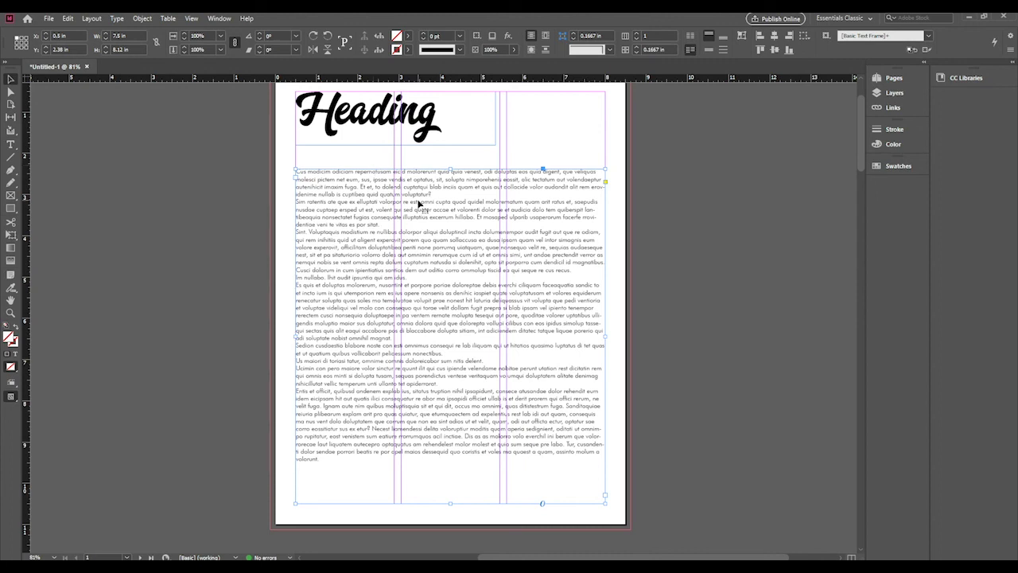
pyautogui.moveTo(605, 336); pyautogui.dragTo(499, 337)
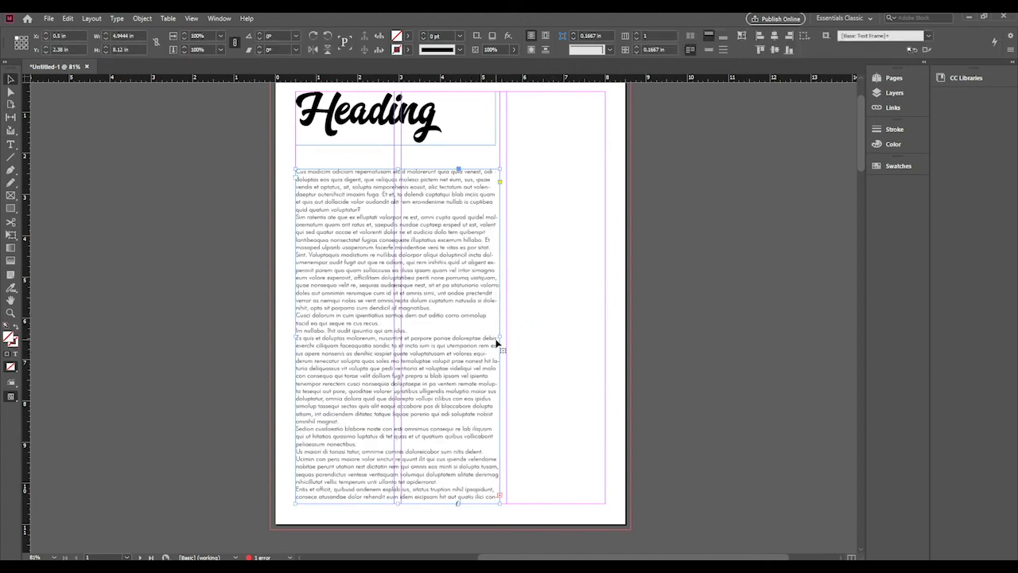
pyautogui.moveTo(499, 337); pyautogui.dragTo(606, 334)
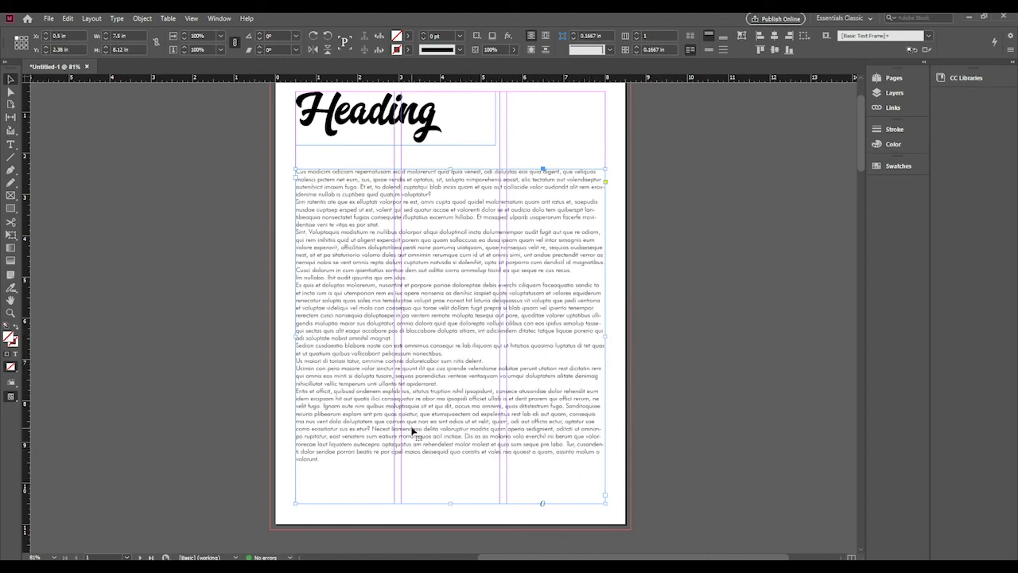
pyautogui.click(261, 123)
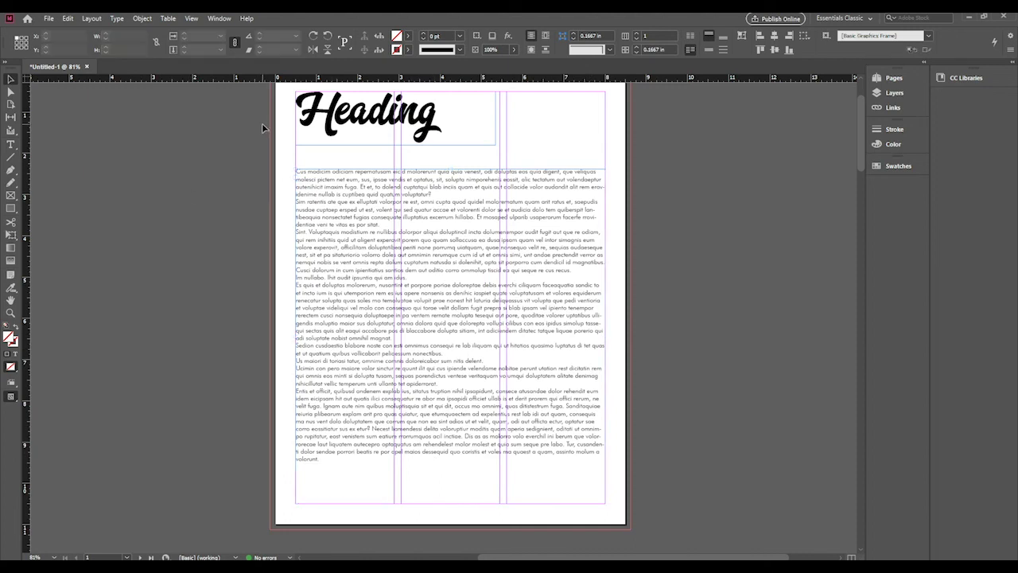
pyautogui.scroll(1, 262, 135)
pyautogui.scroll(-1, 262, 148)
pyautogui.scroll(1, 262, 148)
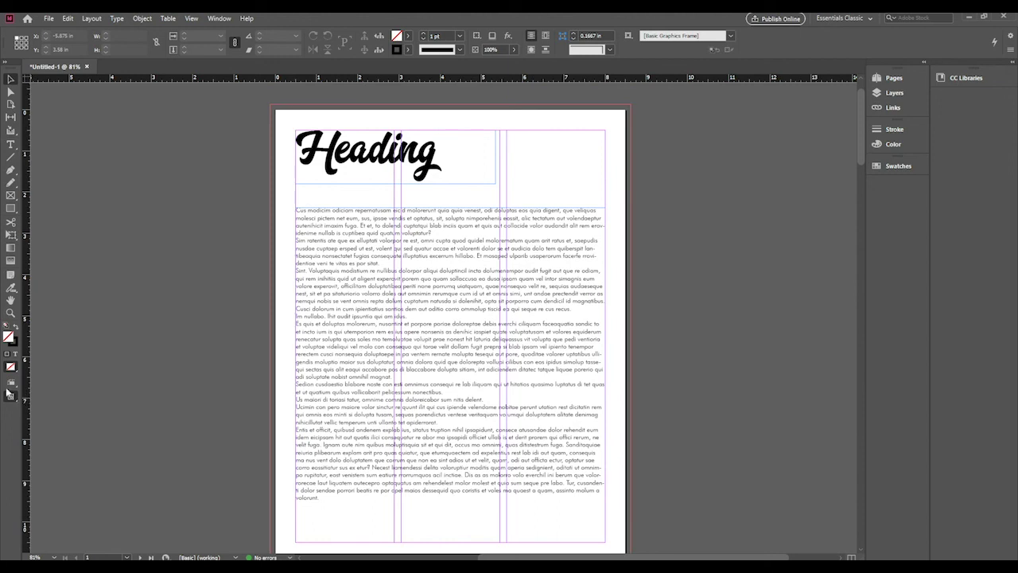
pyautogui.click(10, 77)
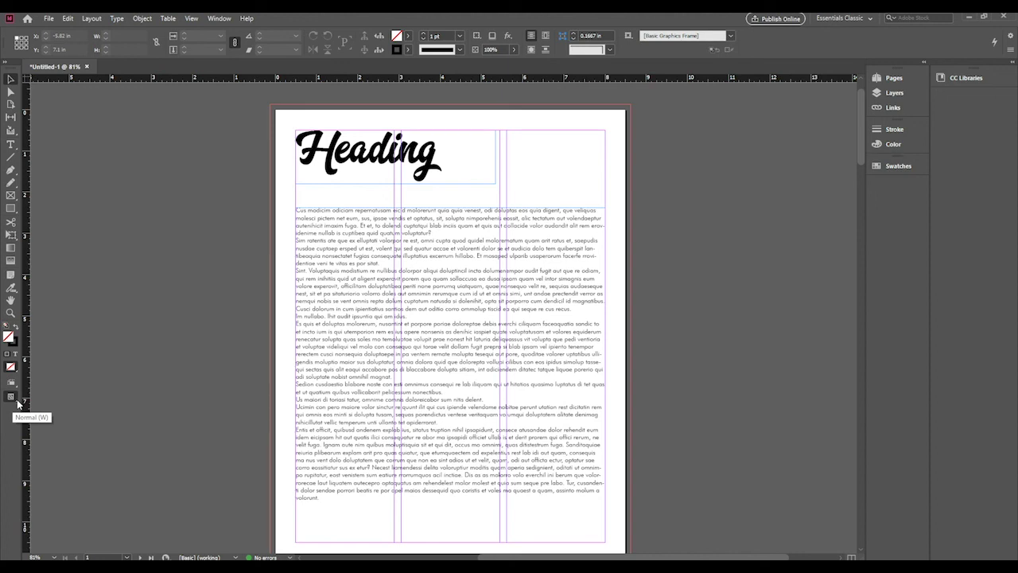
pyautogui.click(16, 403)
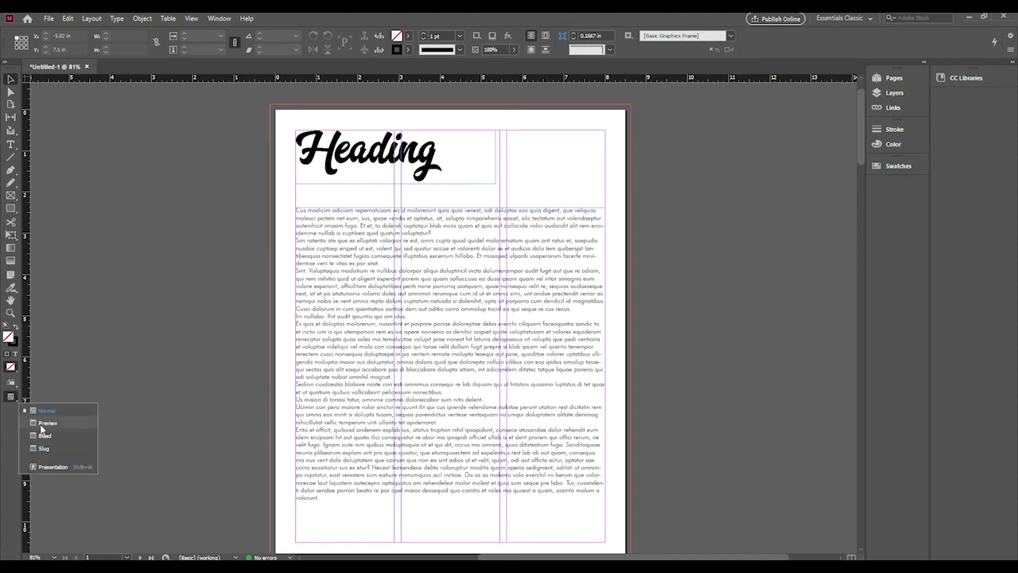
pyautogui.click(41, 424)
pyautogui.scroll(-1, 214, 350)
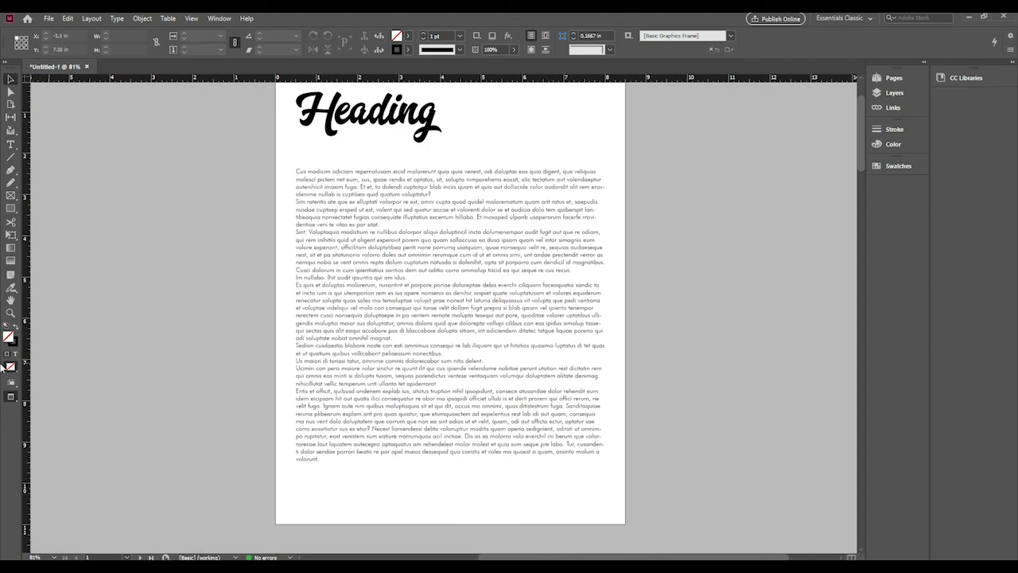
pyautogui.click(17, 404)
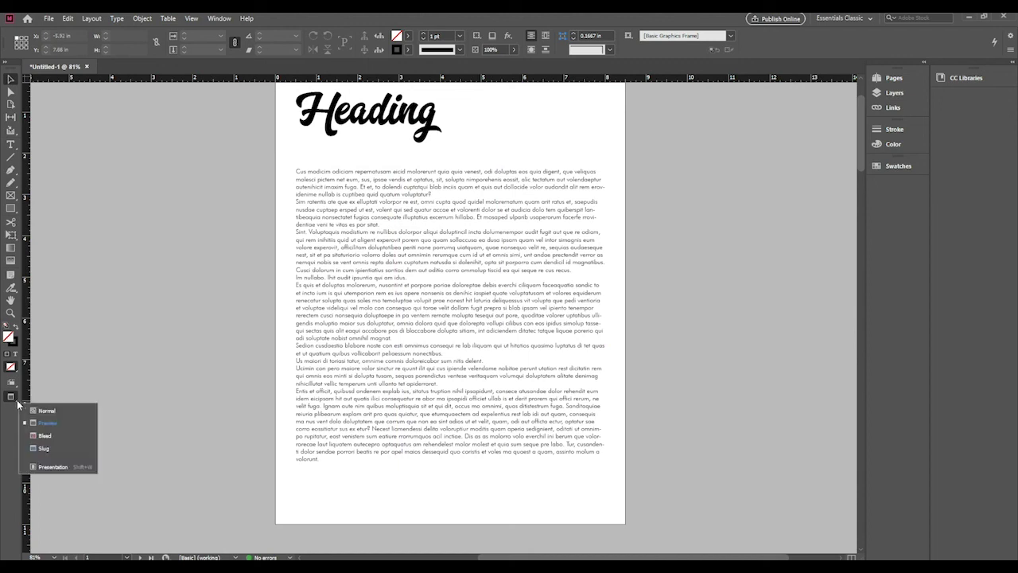
pyautogui.click(45, 411)
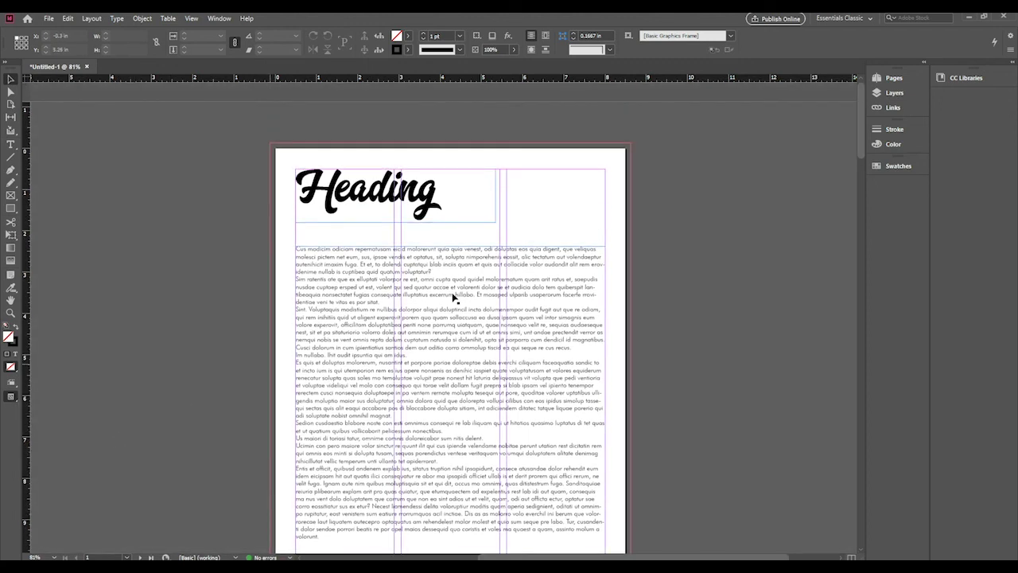
# Step: Expand the Pages panel from the right-hand dock, then bring the OBS window to the front
pyautogui.click(895, 78)
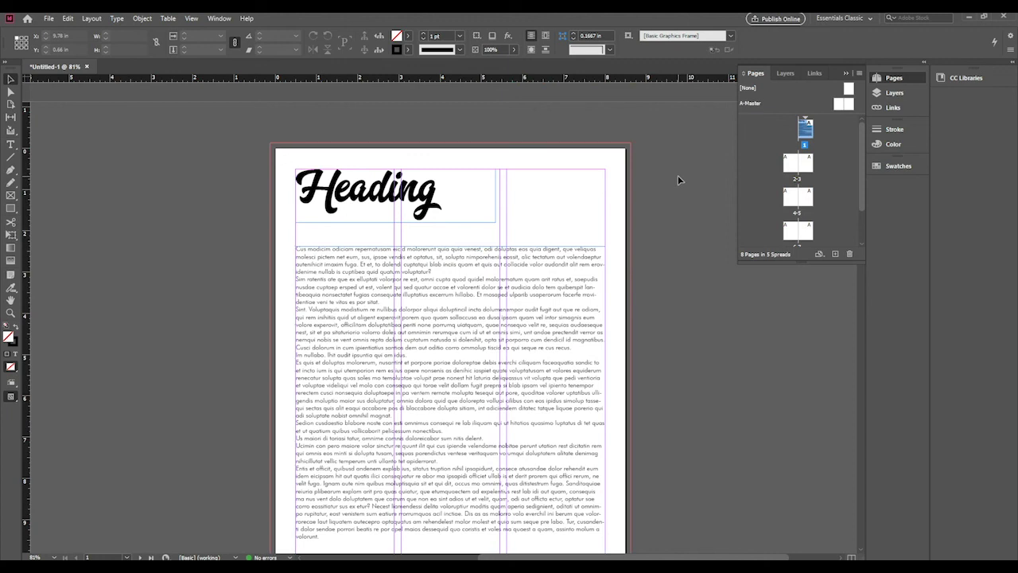
pyautogui.scroll(-1, 674, 183)
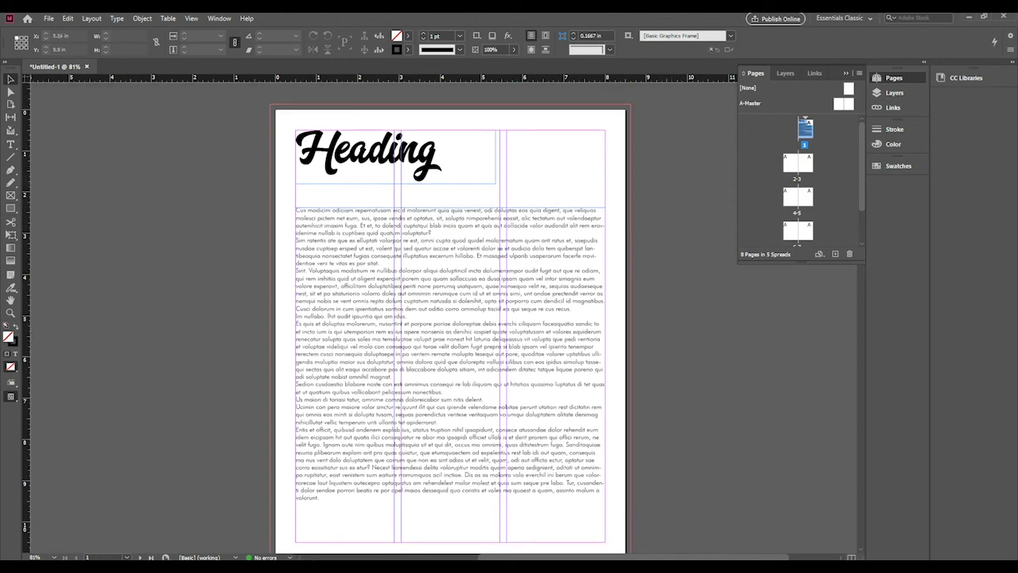
pyautogui.moveTo(324, 569)
pyautogui.click(390, 513)
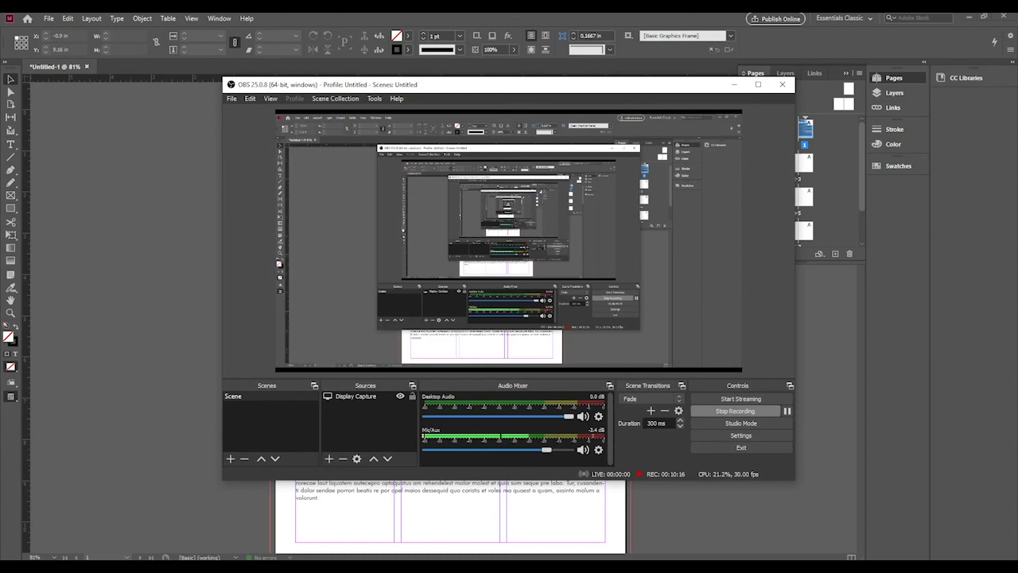